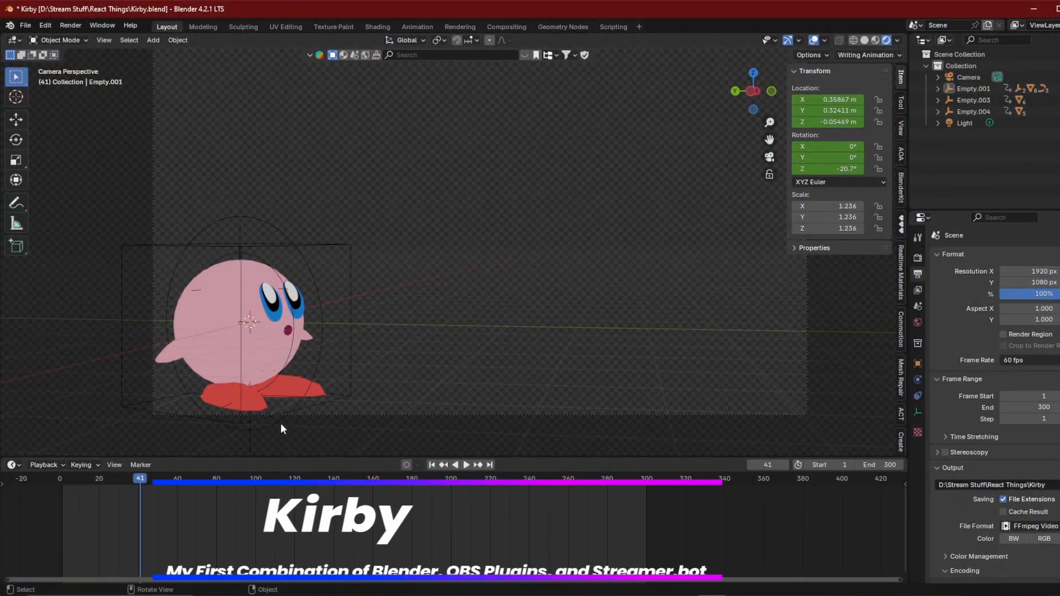
Examine the Kirby model up close and inspect the mesh of its spherical body in Edit Mode
key(g)
middle_drag(377, 388, 707, 303)
scroll(364, 402, up, 4)
scroll(674, 277, up, 4)
scroll(679, 278, down, 2)
scroll(498, 322, down, 1)
shift+middle_drag(599, 258, 442, 277)
middle_drag(442, 276, 370, 263)
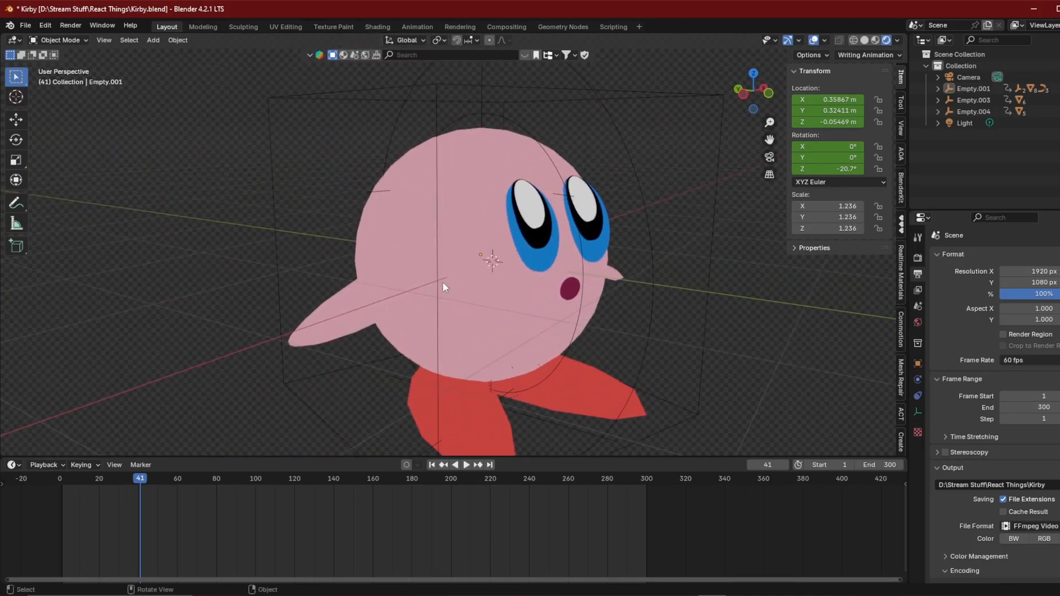
click(483, 295)
key(Tab)
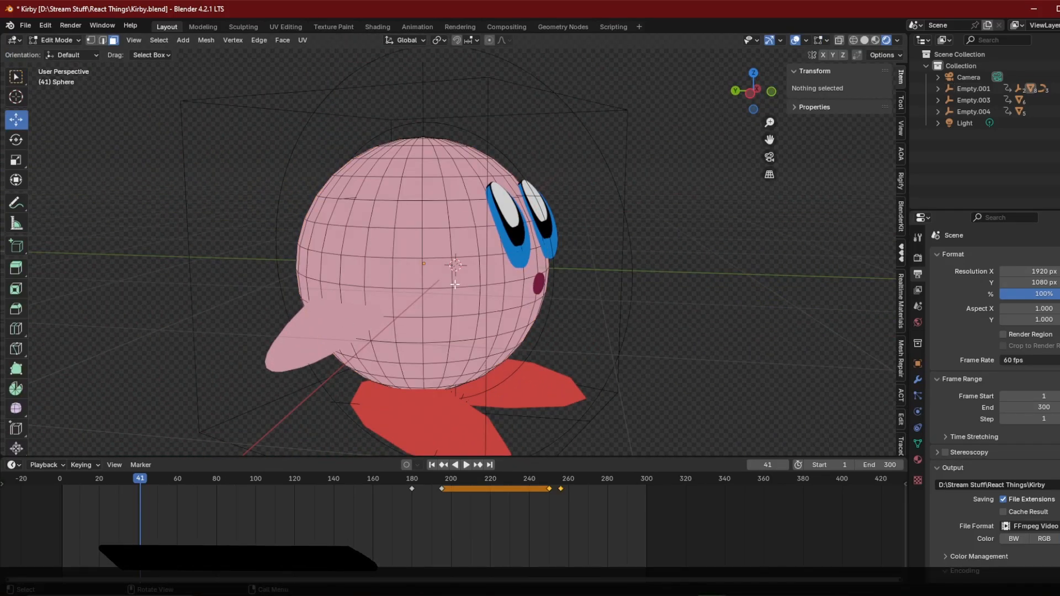
middle_drag(399, 238, 393, 313)
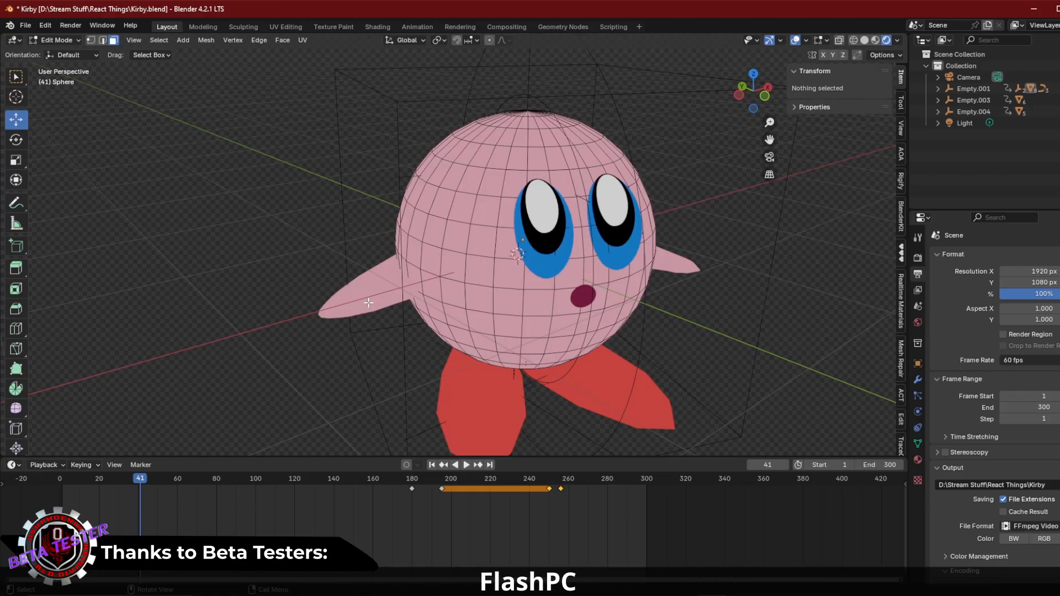
Examine the mesh of Kirby's arm in Edit Mode and return to Object Mode
key(Tab)
click(369, 305)
key(Tab)
middle_drag(390, 332, 529, 366)
key(Tab)
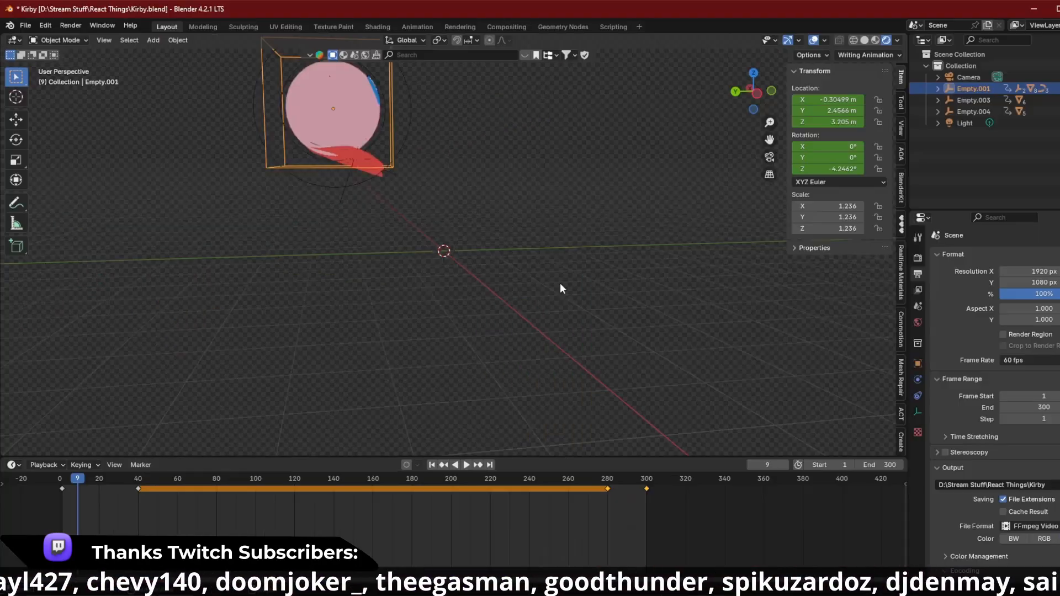
Play Empty.001's entrance animation, stop it at frame 46, and select Kirby's arm to view its keyframes
click(77, 513)
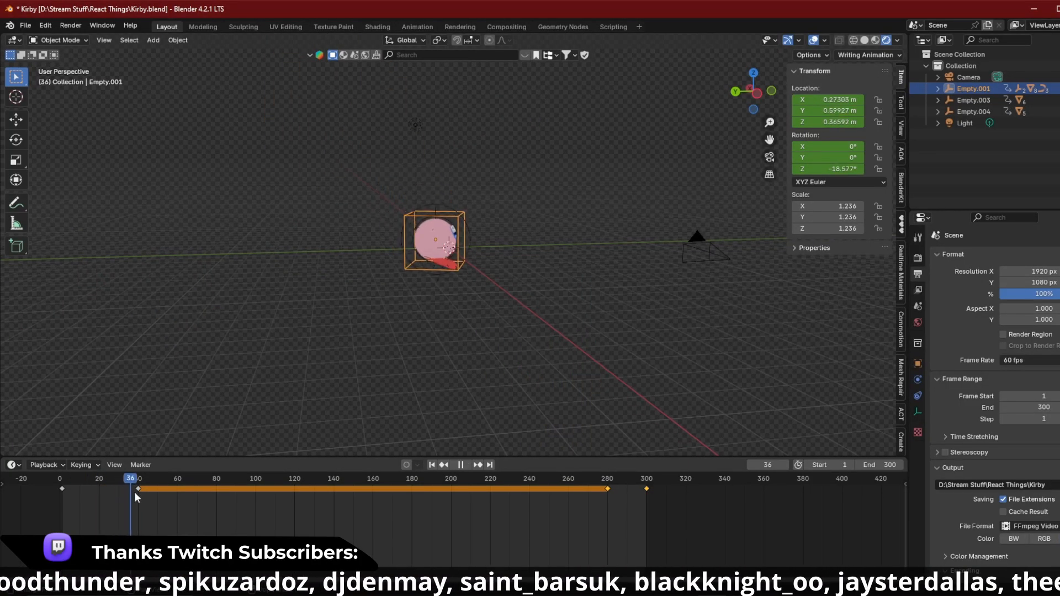
click(149, 495)
key(space)
click(445, 272)
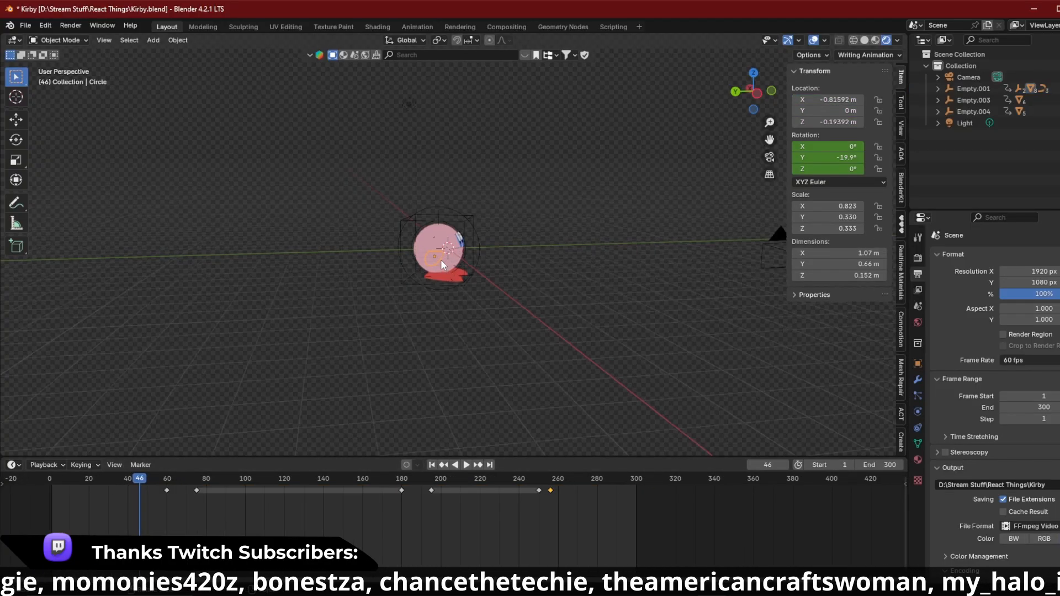
Scrub the timeline from frame 62 to frame 77 to examine Kirby's mouth opening
scroll(441, 259, up, 6)
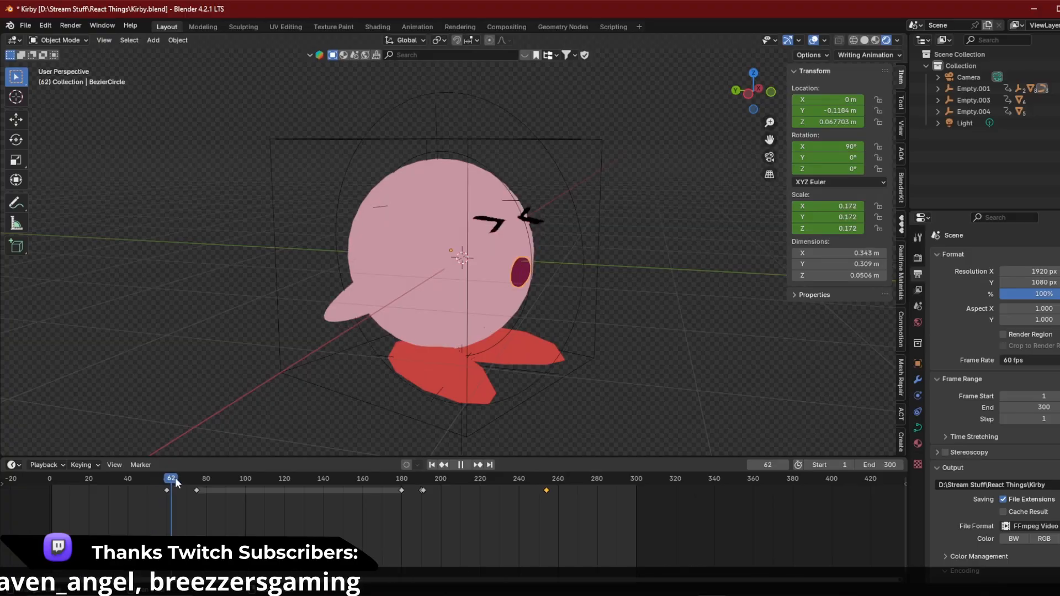
drag(177, 484, 200, 483)
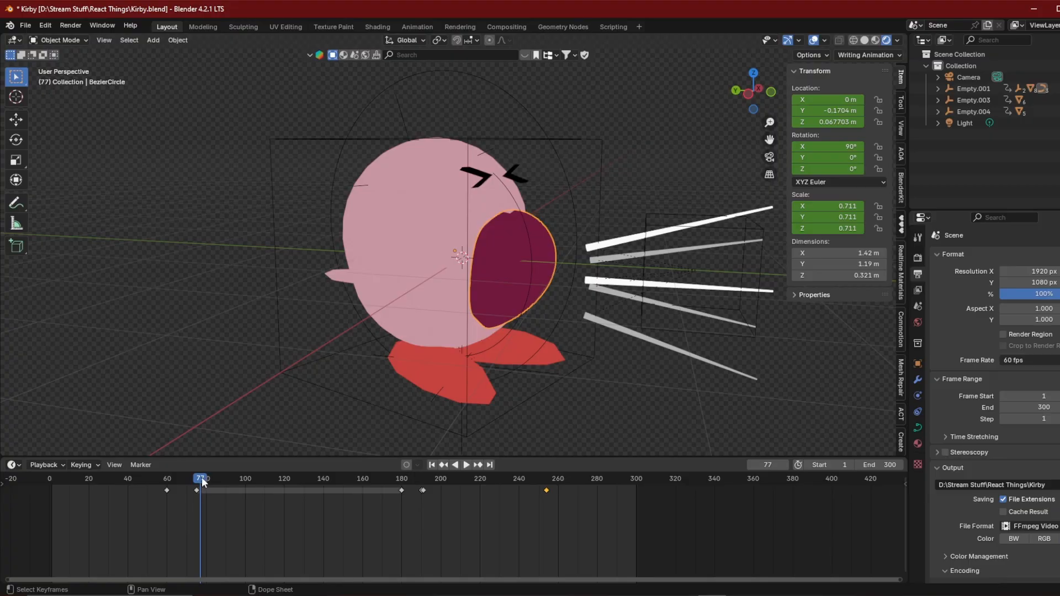
scroll(579, 265, up, 3)
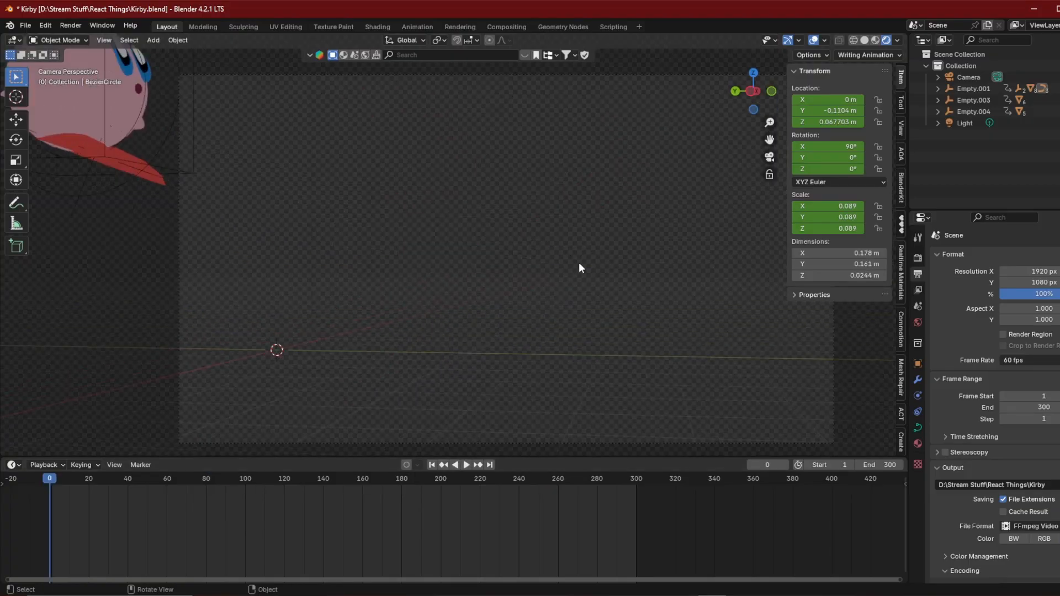
Play the animation from frame 0 in camera view and stop at frame 180 on the inhale pose
scroll(626, 268, down, 1)
shift+middle_drag(626, 267, 554, 275)
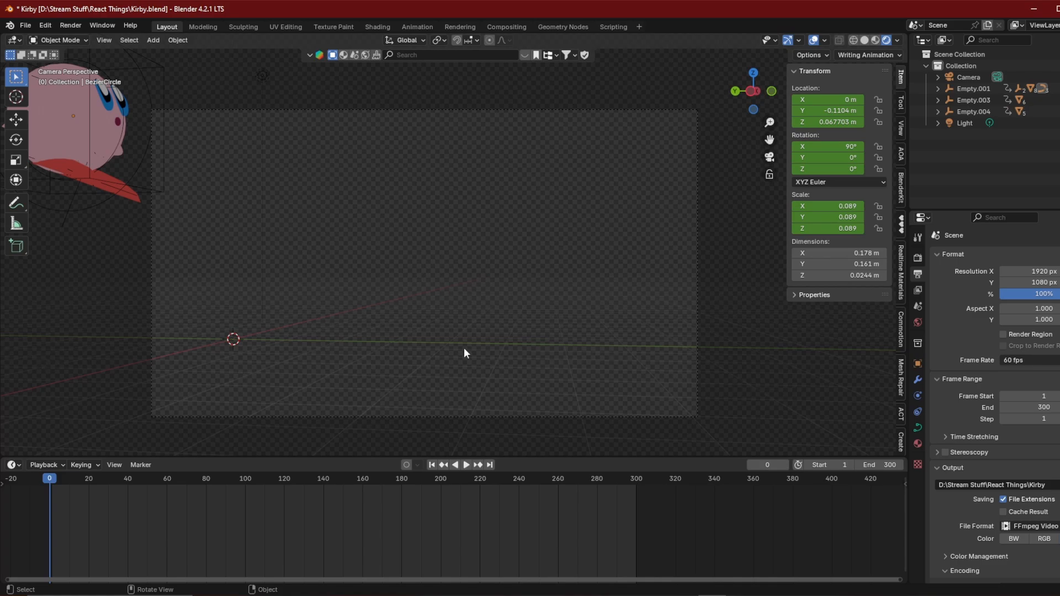
key(space)
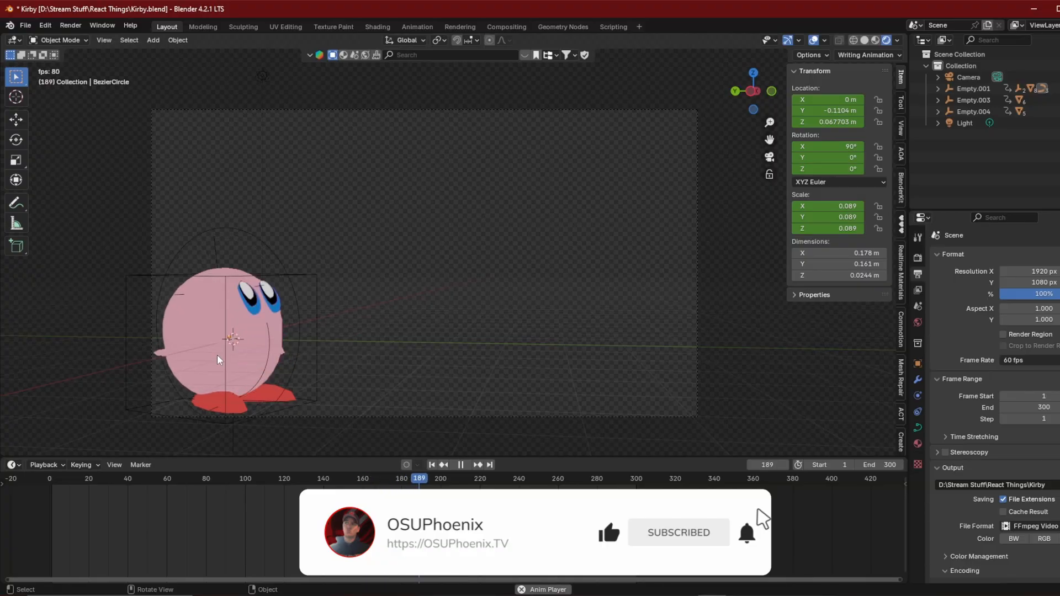
drag(440, 482, 410, 485)
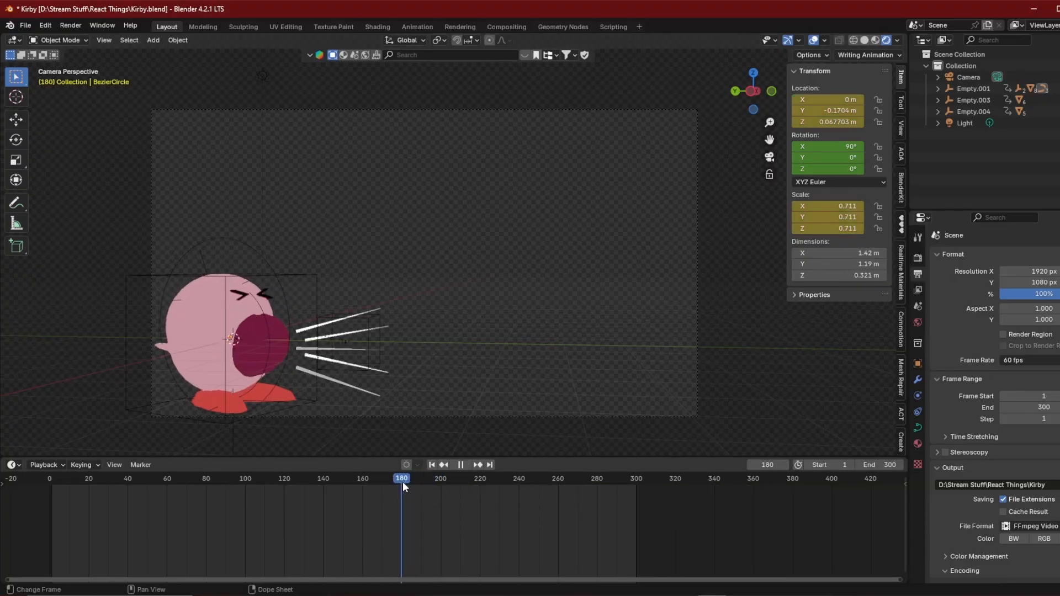
key(space)
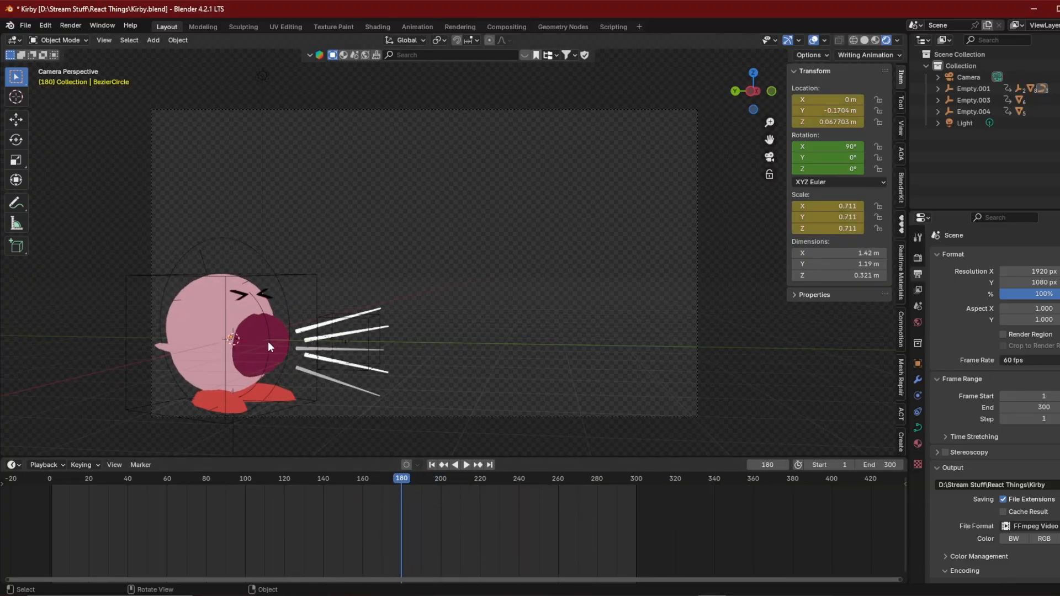
Play the rest of the animation from frame 180 with pauses, and go back to frame 269 to view the stars
key(space)
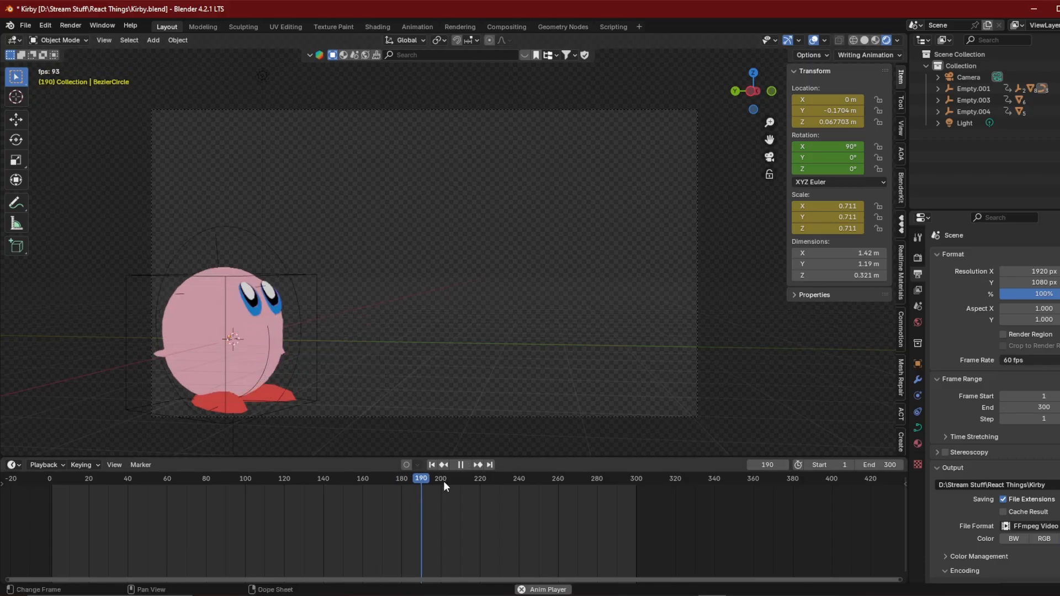
key(space)
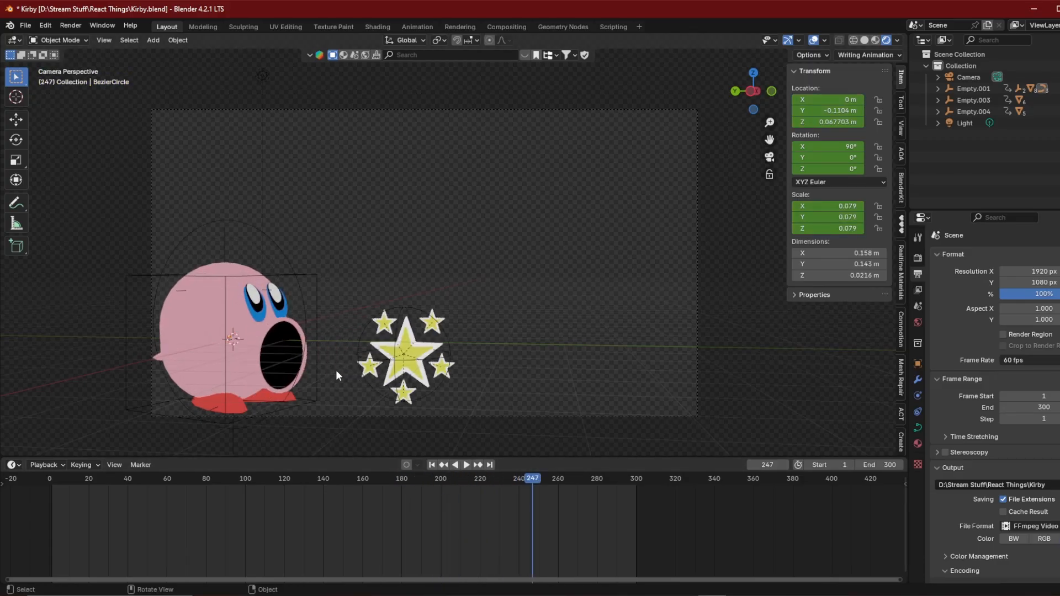
key(space)
key(space)
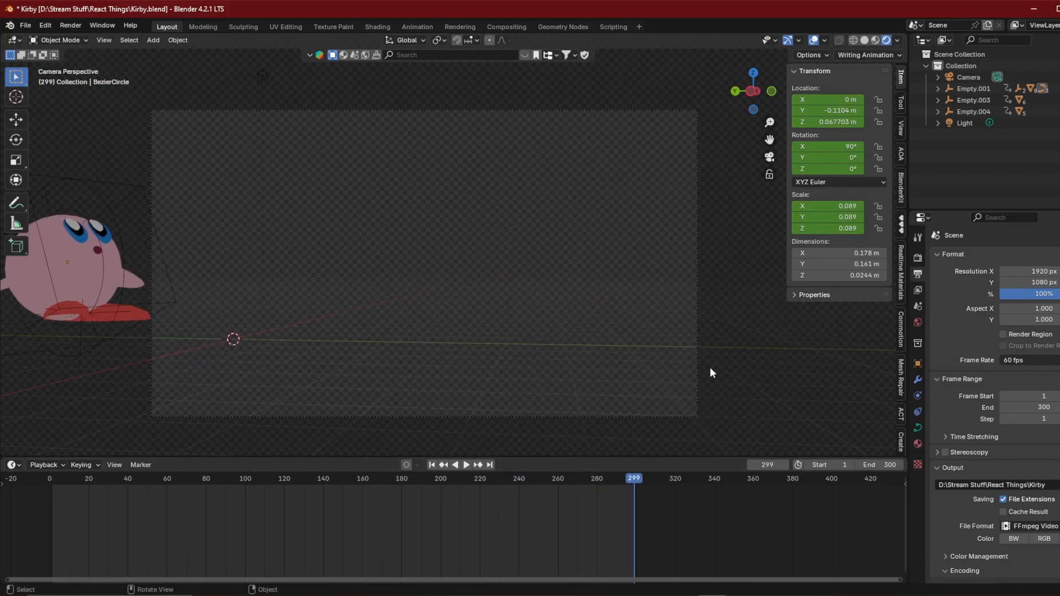
key(space)
drag(600, 494, 575, 480)
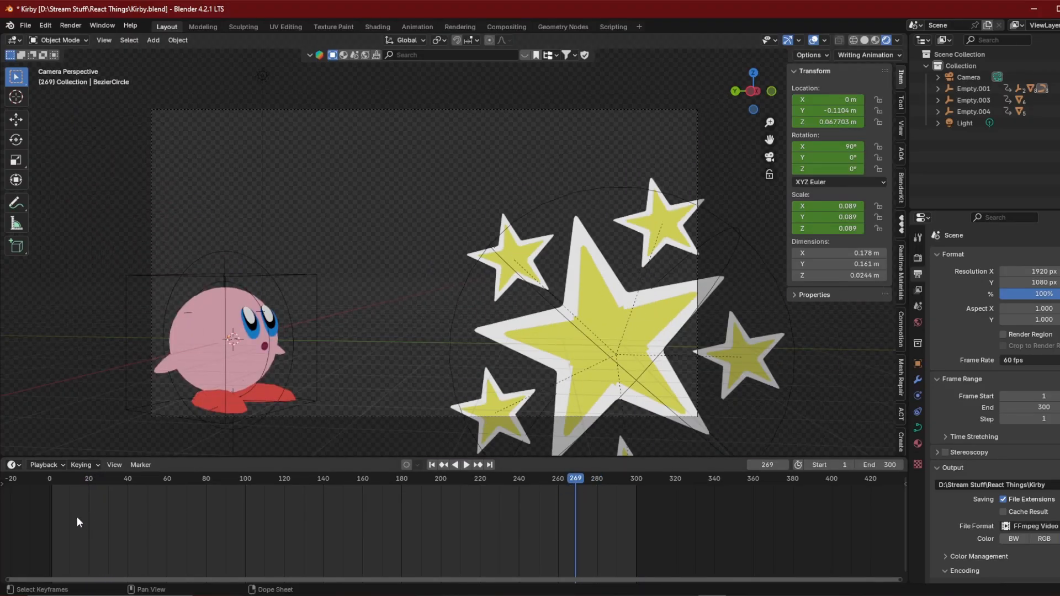
Examine the poses at frames 60, 180, 240 and 270 to review the animation's timing
drag(52, 478, 168, 498)
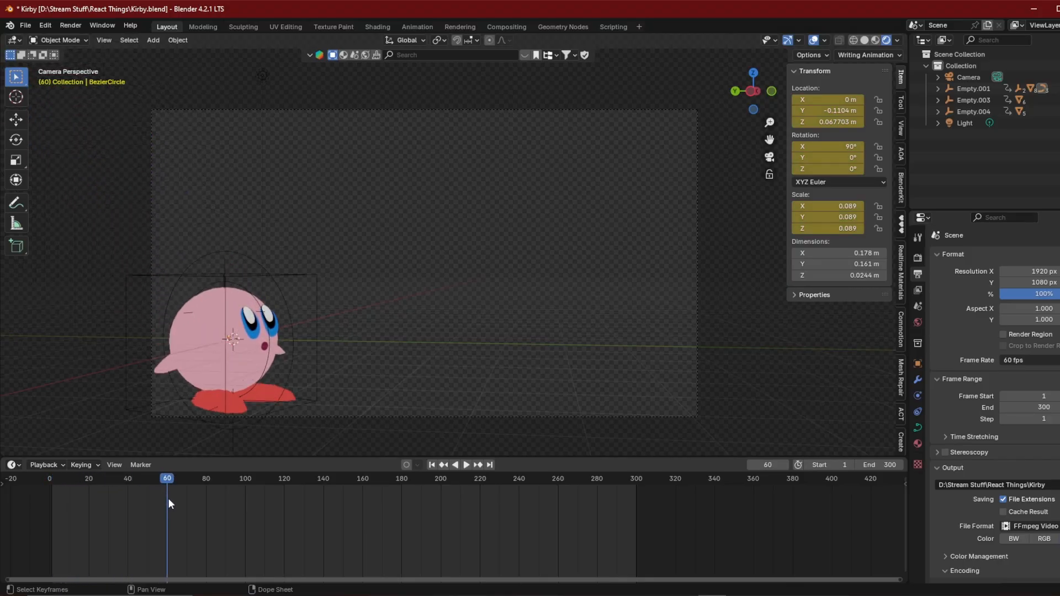
click(282, 478)
click(401, 506)
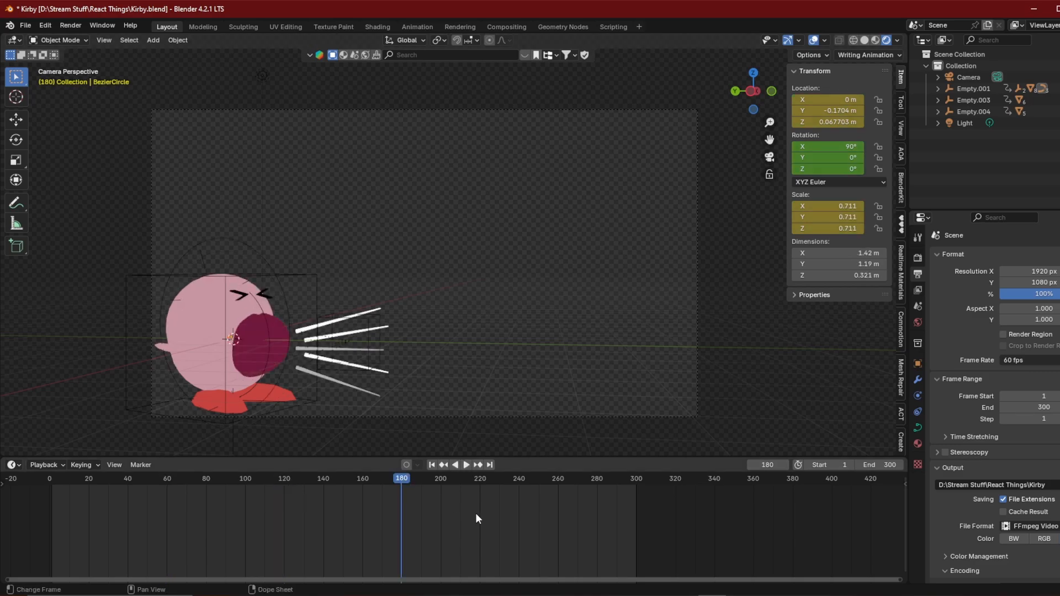
click(518, 493)
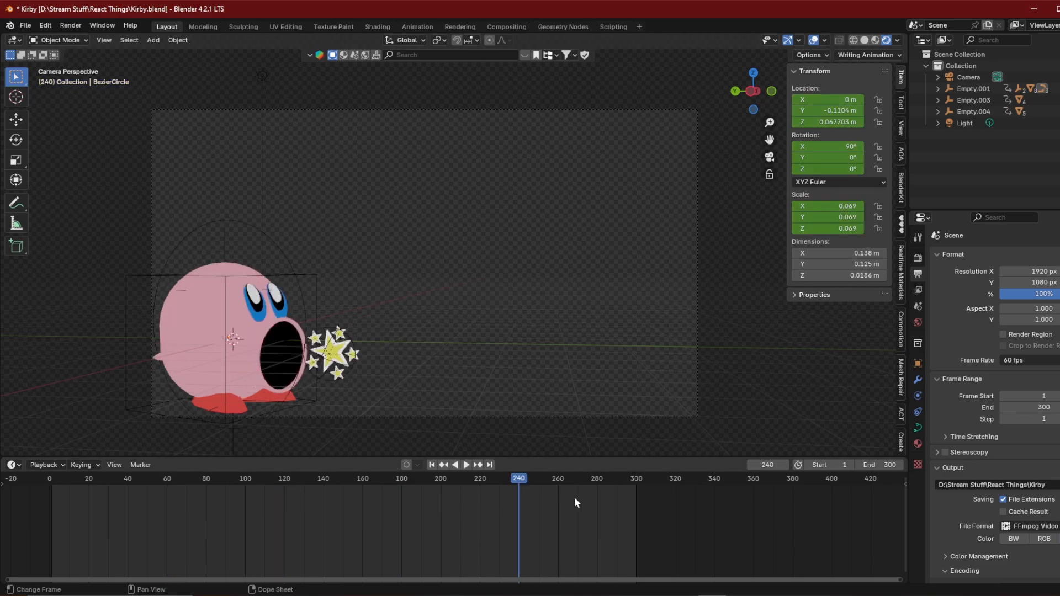
drag(635, 481, 580, 496)
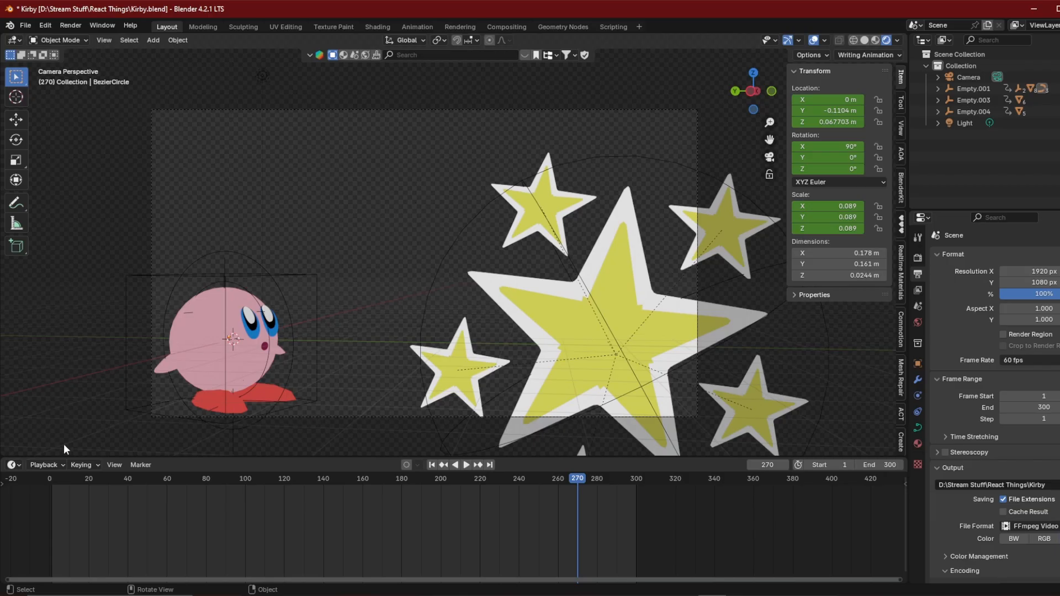
Review the inhale section from frame 90 and leave the timeline at frame 180
drag(52, 479, 226, 495)
key(space)
key(space)
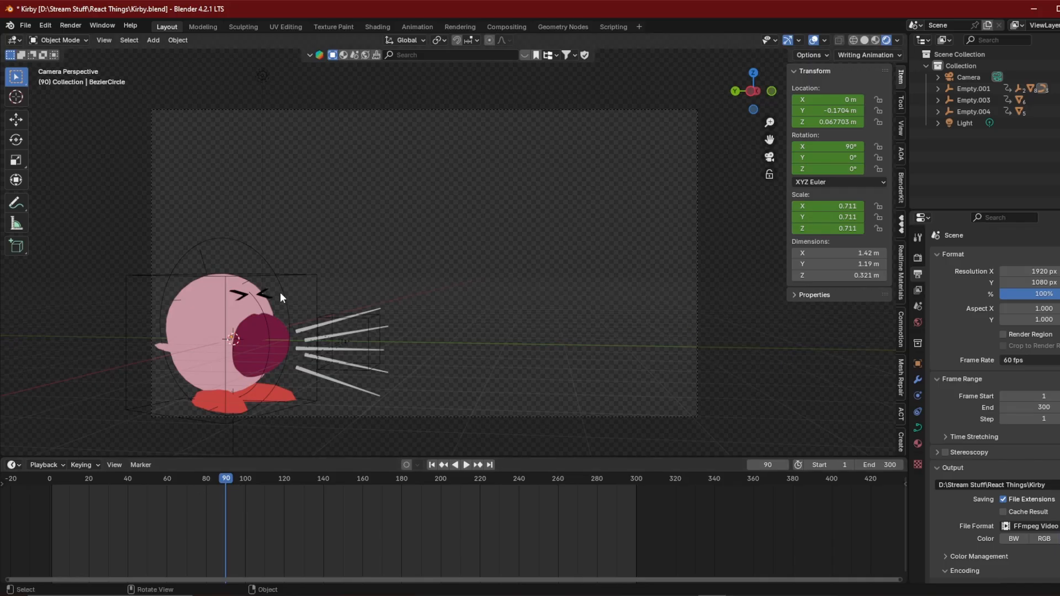
drag(411, 486, 417, 486)
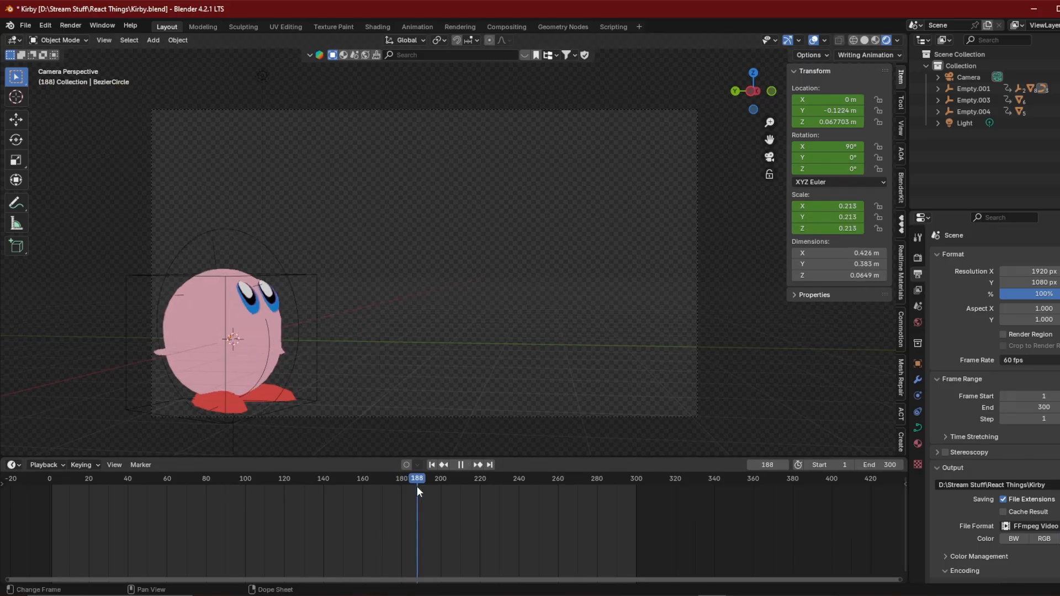
key(space)
drag(395, 483, 402, 481)
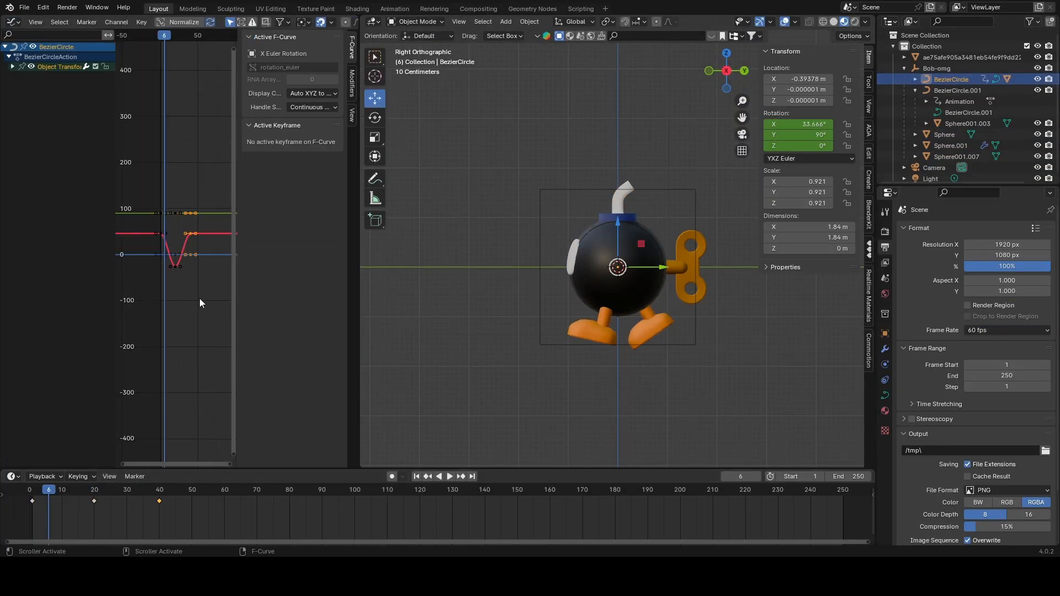
click(279, 38)
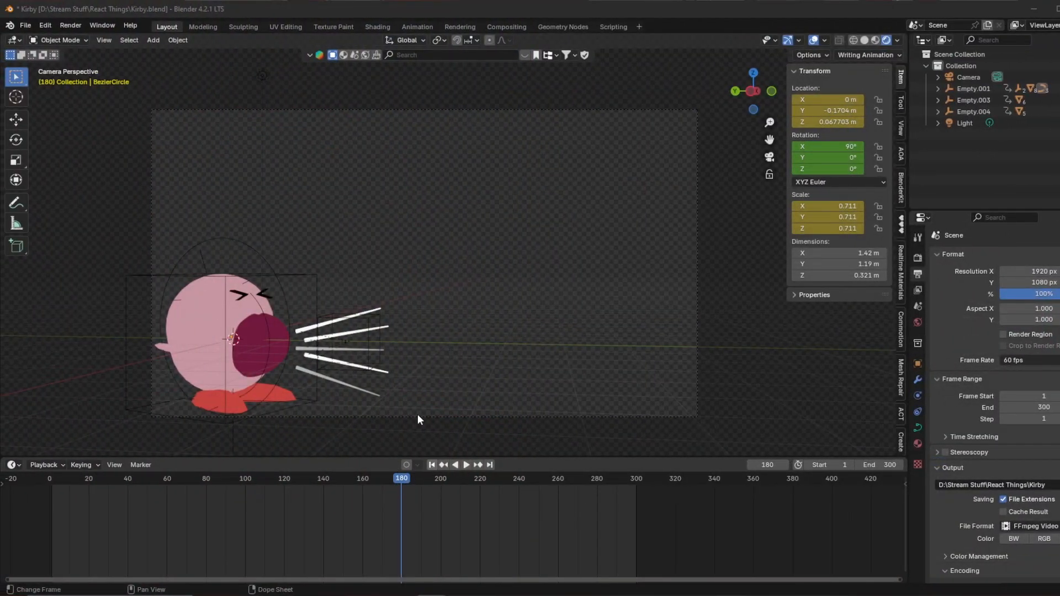
Review the star spit-out from frame 180, pausing at frames 240 and 270, and scrub to the animation's end
key(space)
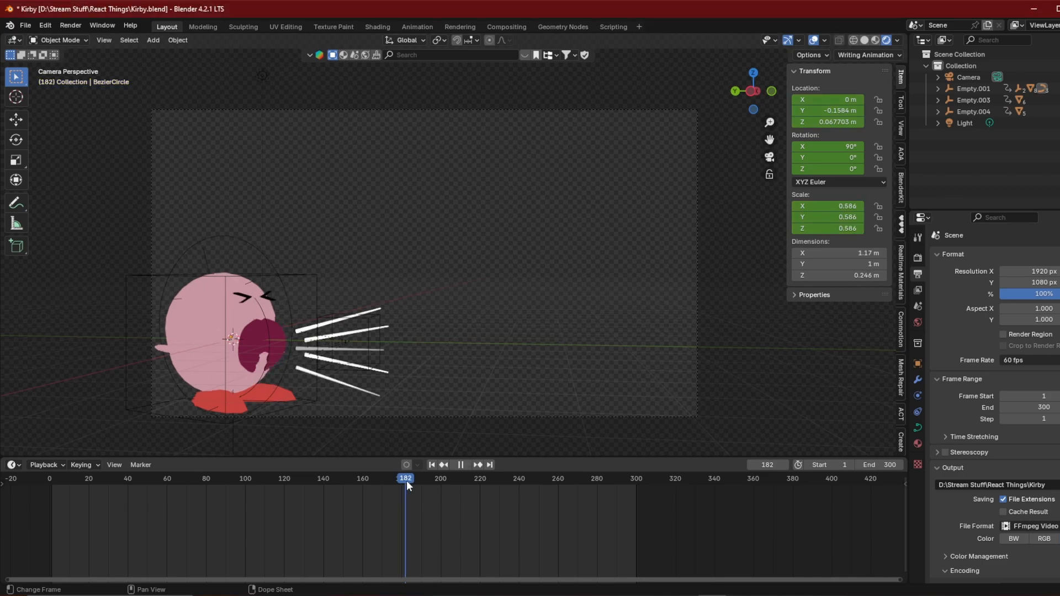
drag(471, 491, 518, 489)
key(space)
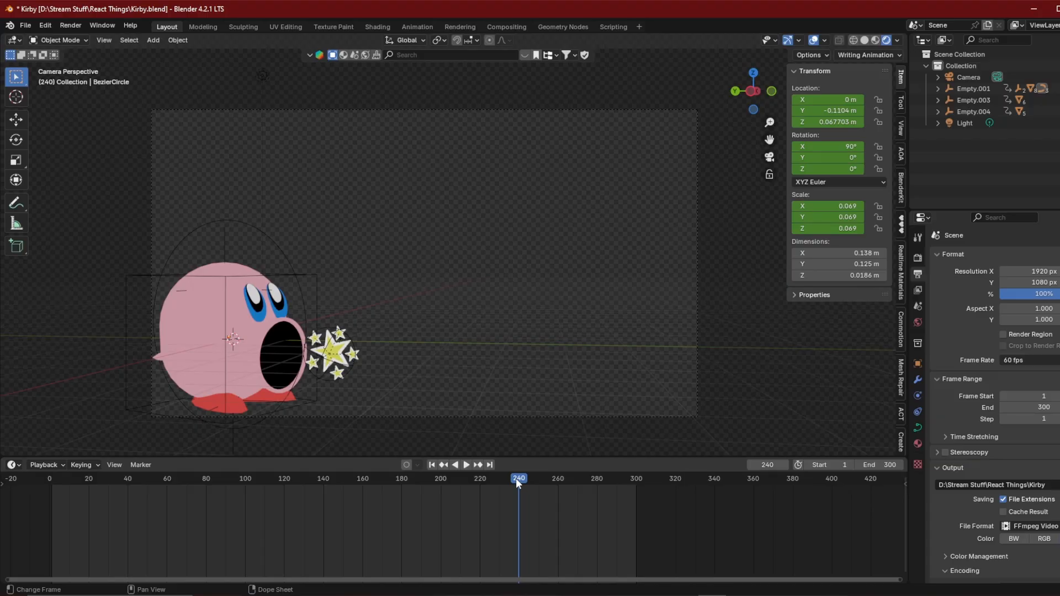
key(space)
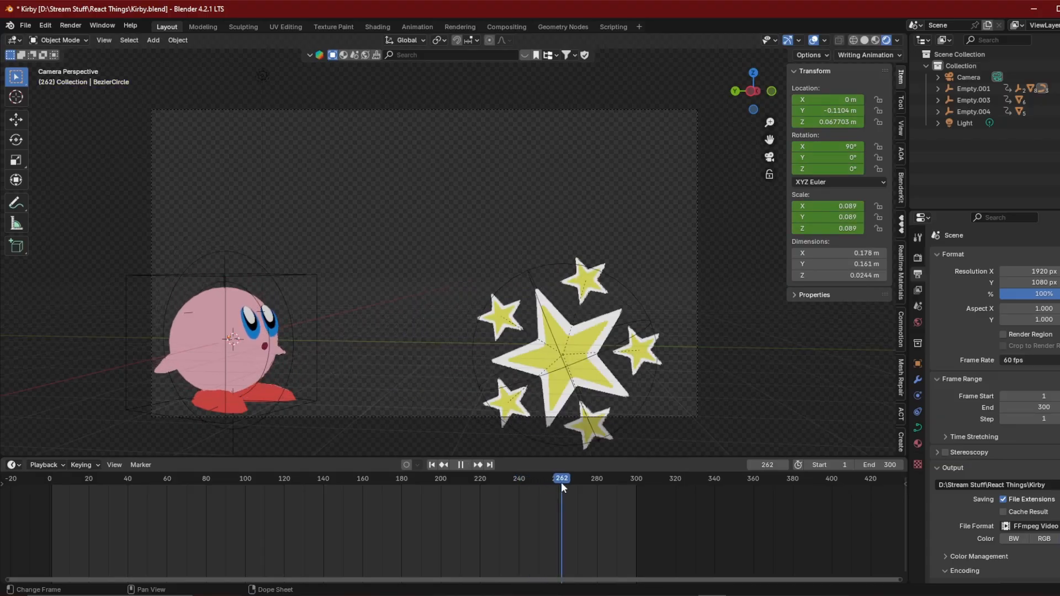
key(space)
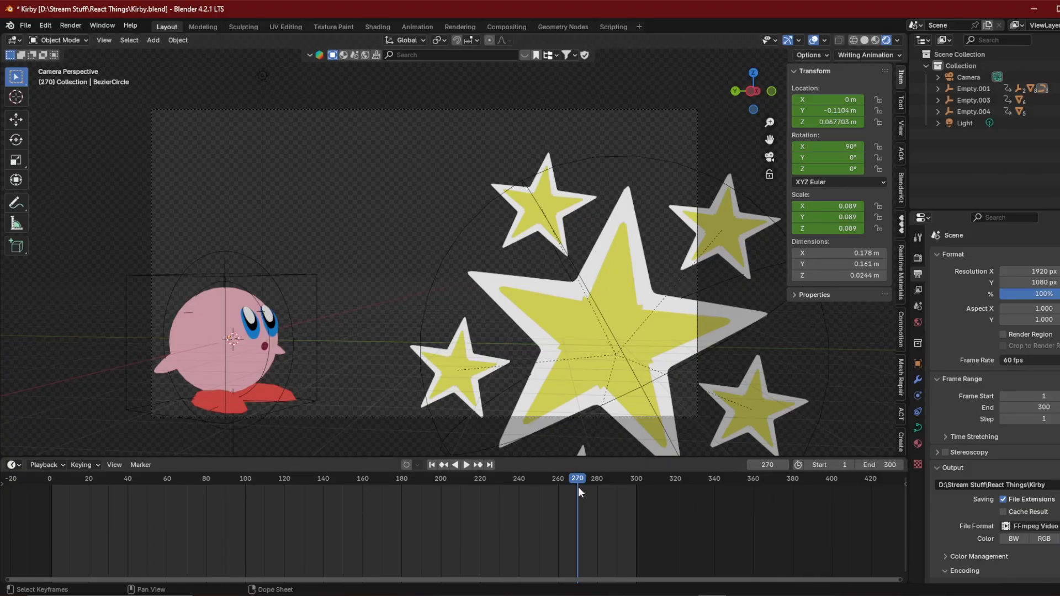
key(space)
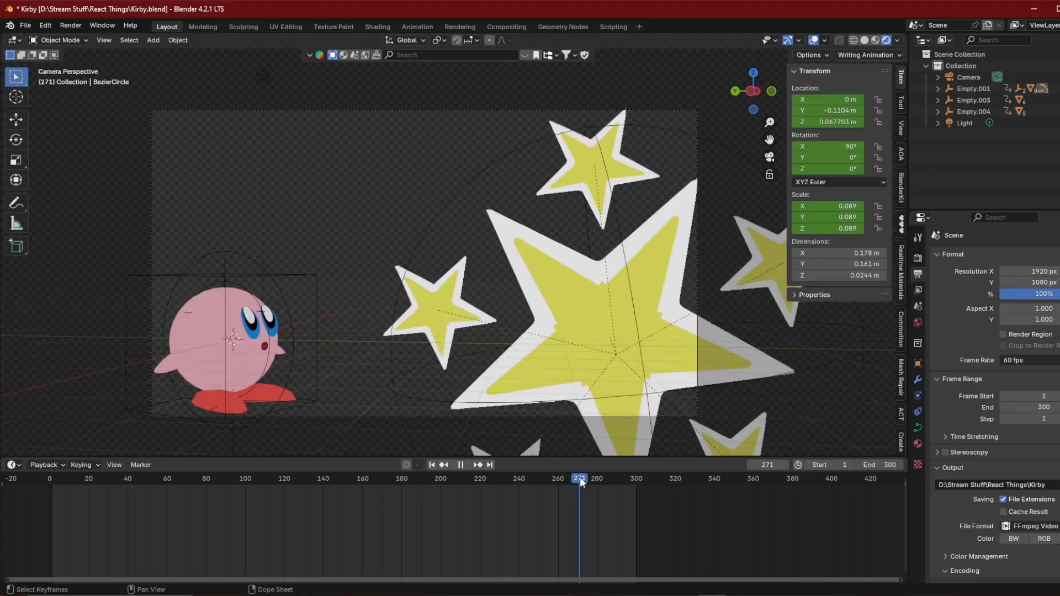
drag(595, 479, 638, 484)
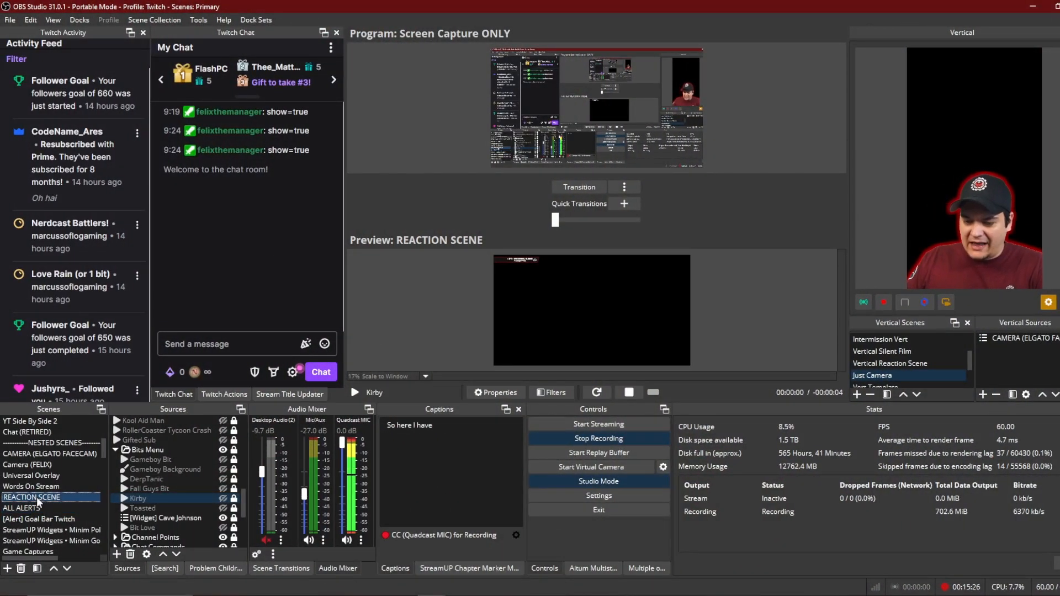
Switch to OBS Studio, browse the REACTION SCENE sources, and open the properties of the Kirby source in the Bits Menu group
scroll(173, 469, up, 5)
scroll(170, 439, up, 5)
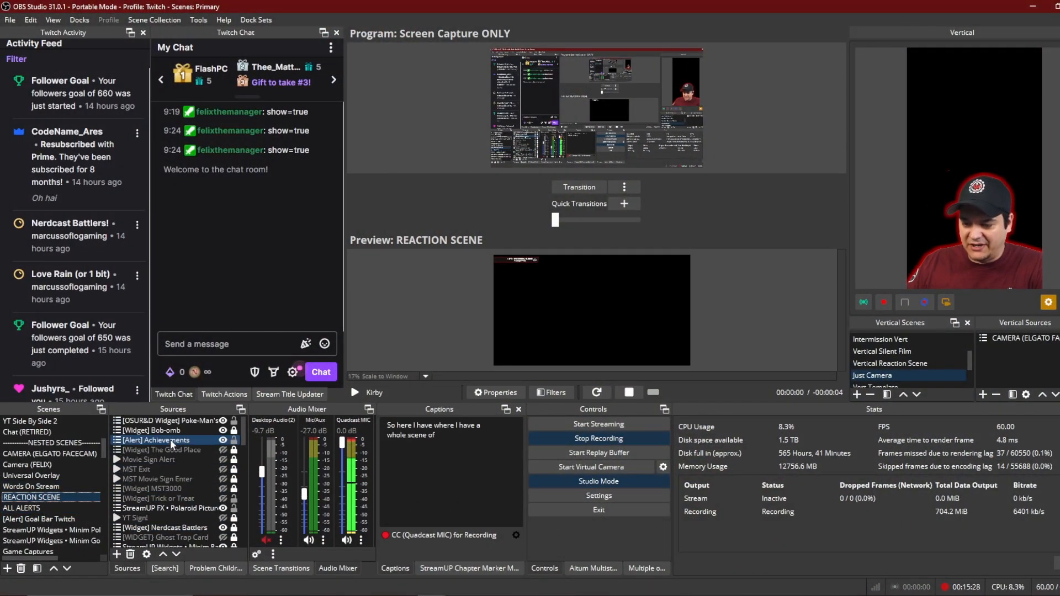
scroll(170, 440, down, 6)
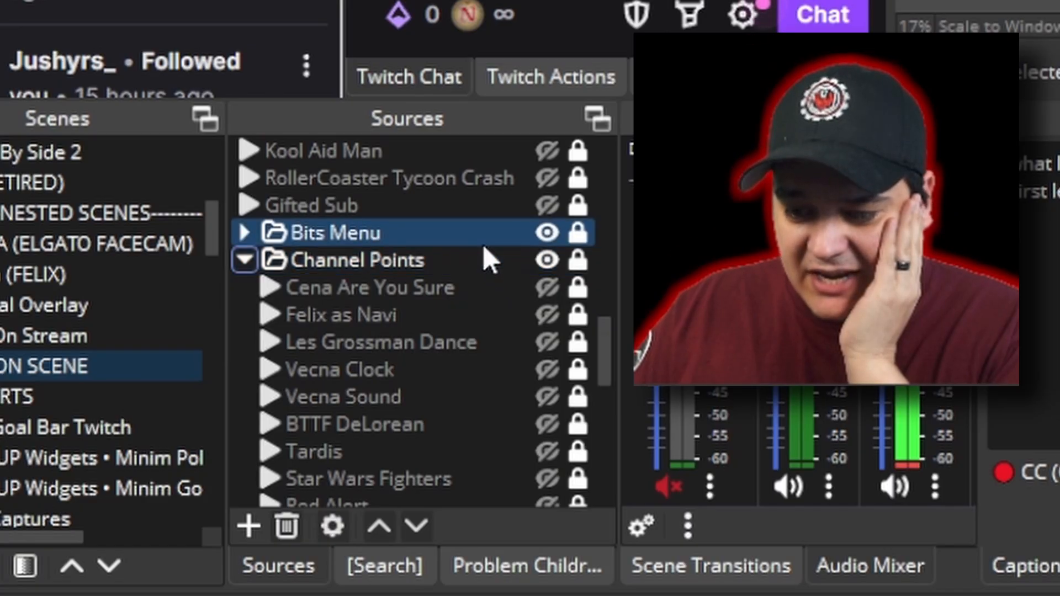
scroll(484, 247, down, 3)
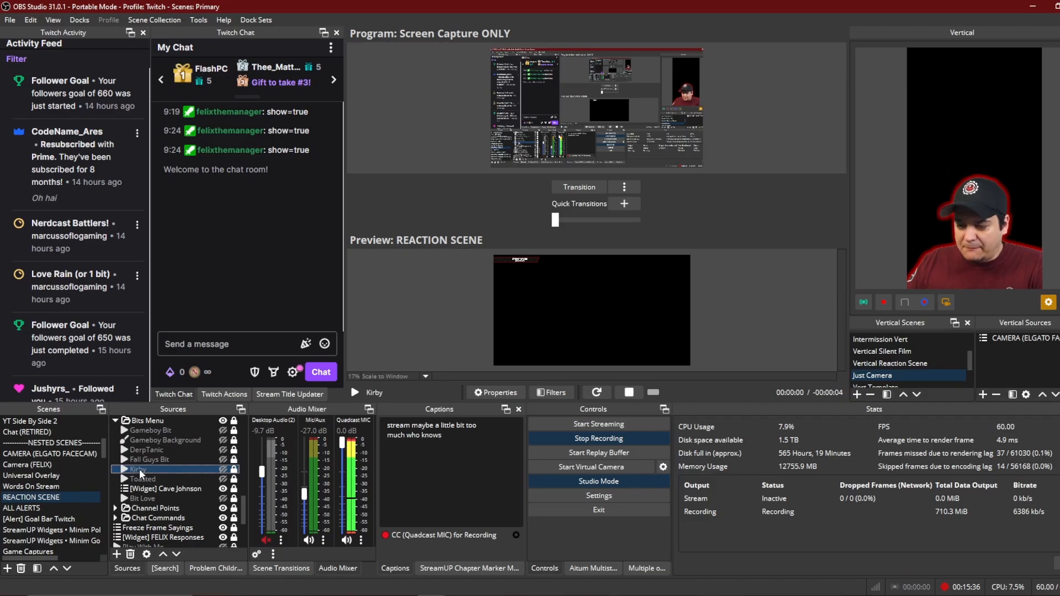
double_click(138, 471)
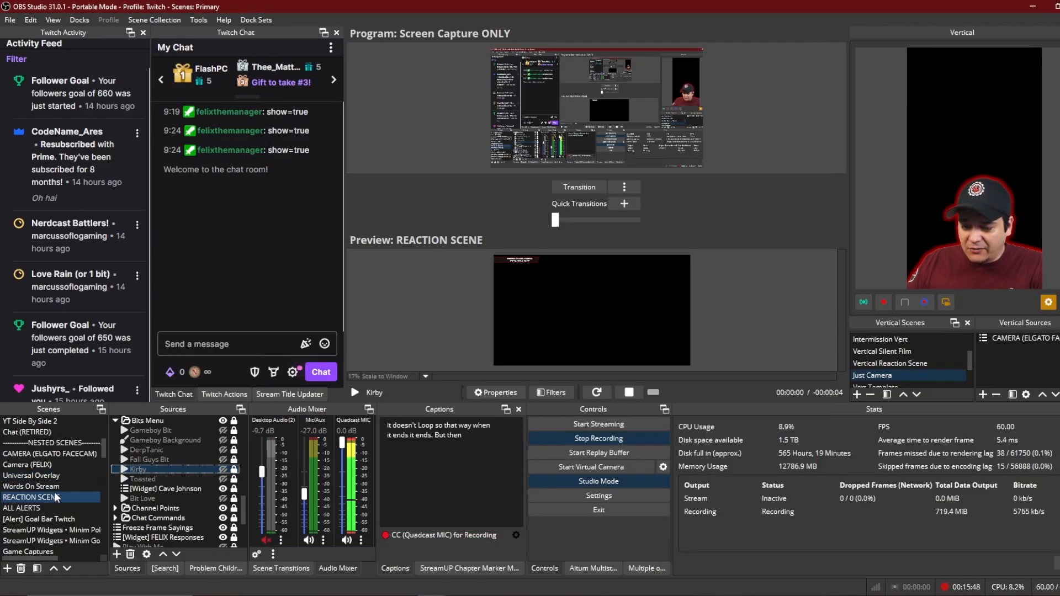
Open the filters of the Kirby source in REACTION SCENE for a check and close them
right_click(148, 472)
click(188, 446)
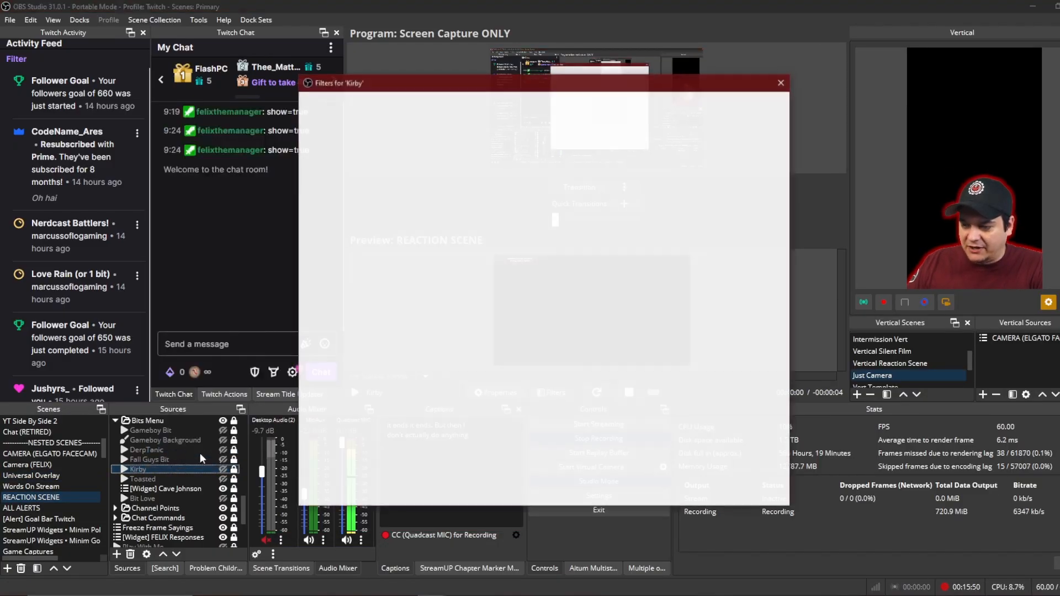
click(781, 491)
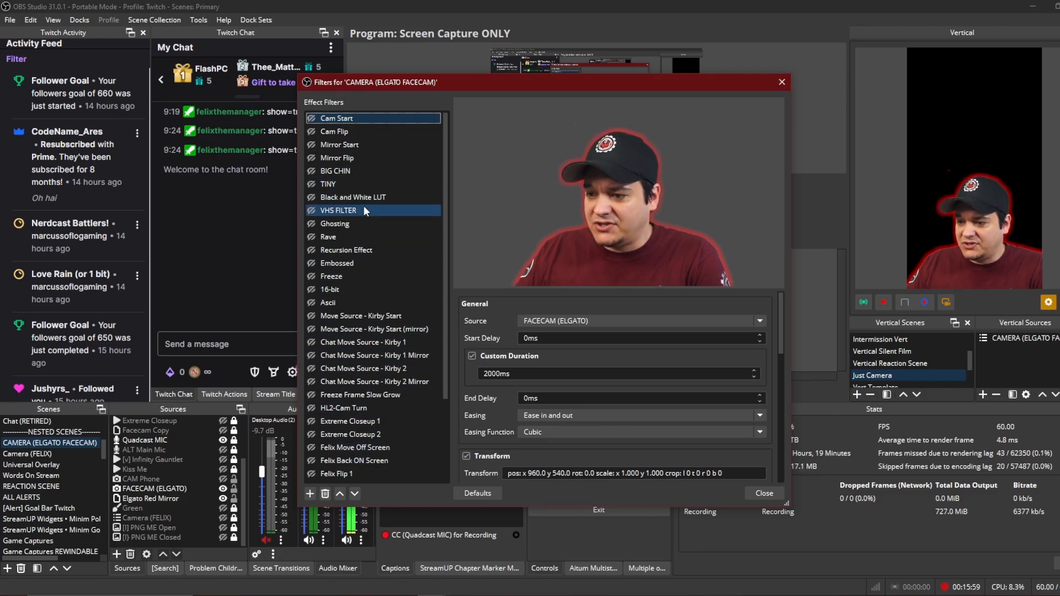
Browse the effect filters of CAMERA (ELGATO FACECAM) to locate the Kirby move filters and their mirror versions
scroll(366, 214, down, 3)
click(358, 316)
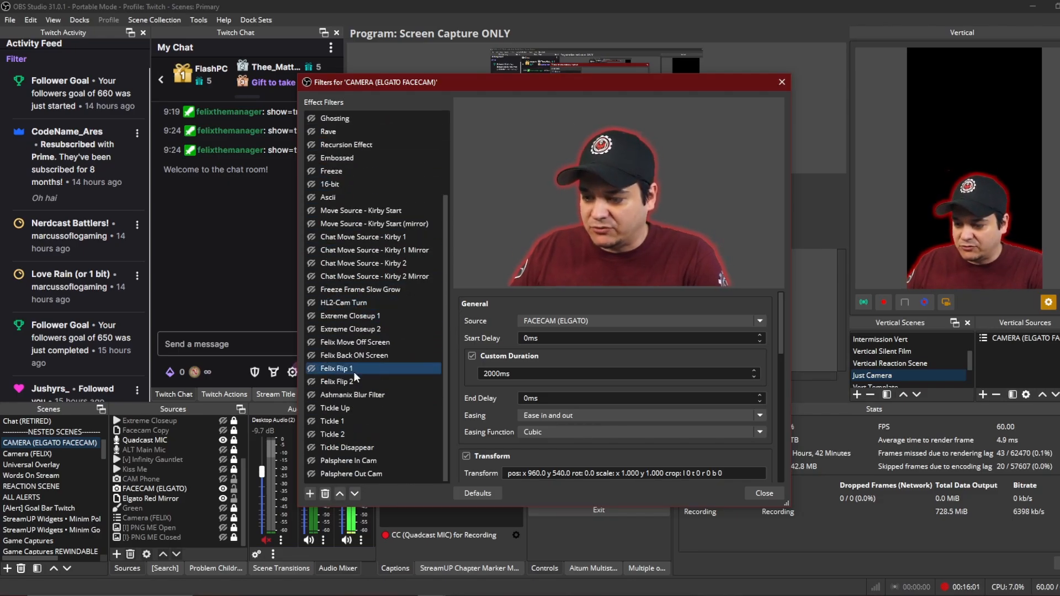
click(362, 421)
click(349, 412)
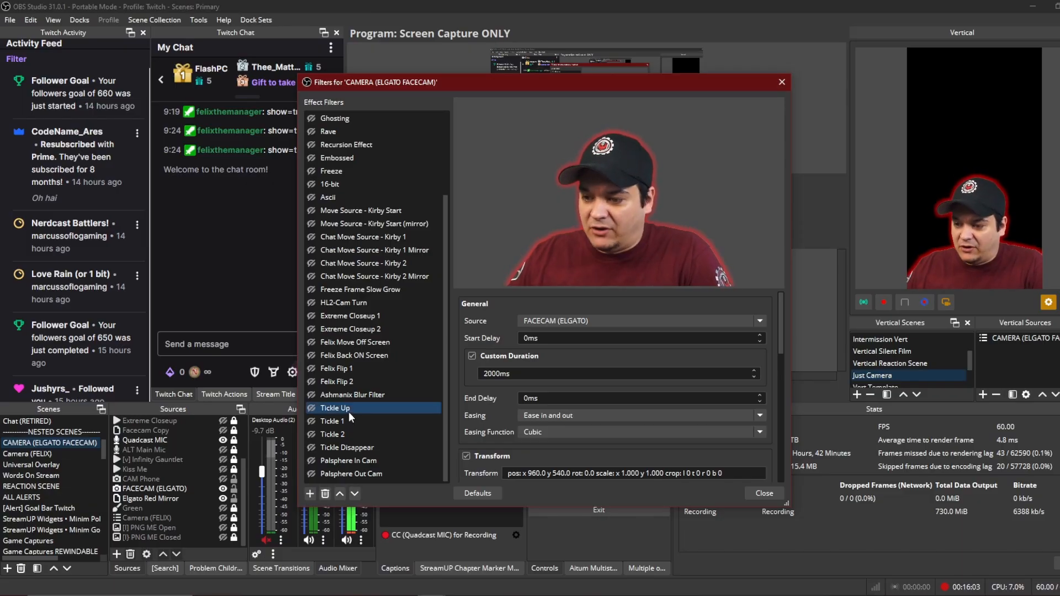
click(347, 283)
click(366, 237)
click(366, 250)
click(367, 277)
click(367, 290)
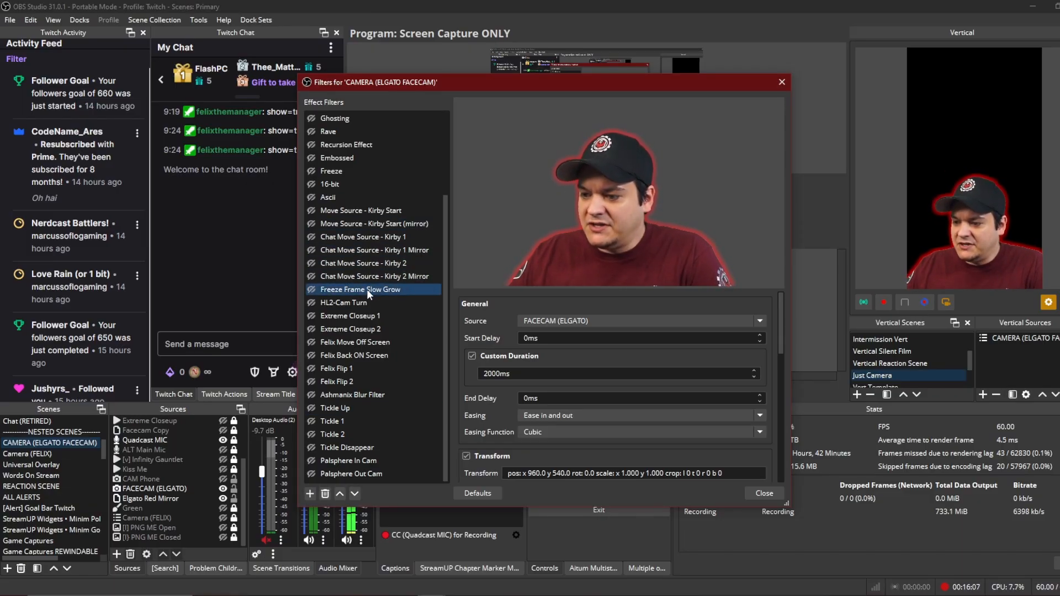
Test the Chat Move Source - Kirby 1 and Kirby 2 filters on the camera scene, along with Recursion Effect
click(367, 250)
click(369, 223)
click(373, 251)
click(369, 237)
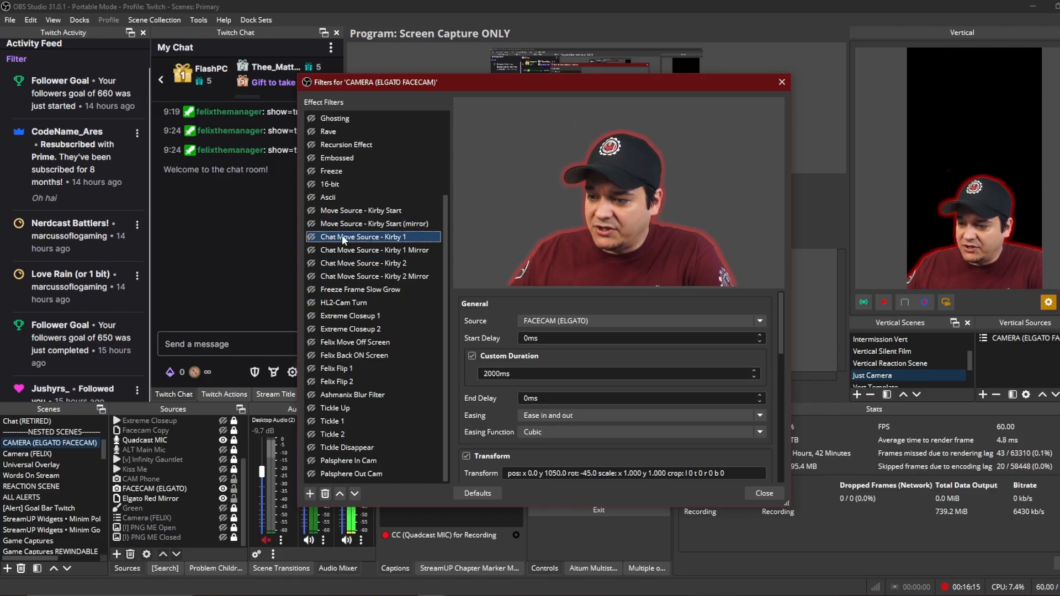
drag(555, 83, 270, 48)
click(26, 203)
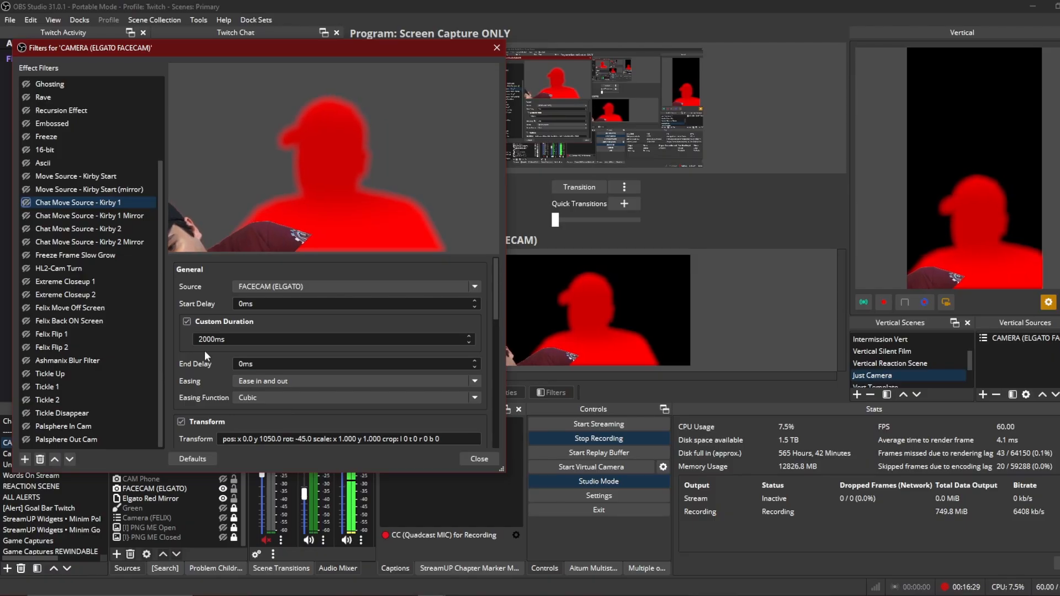
click(26, 229)
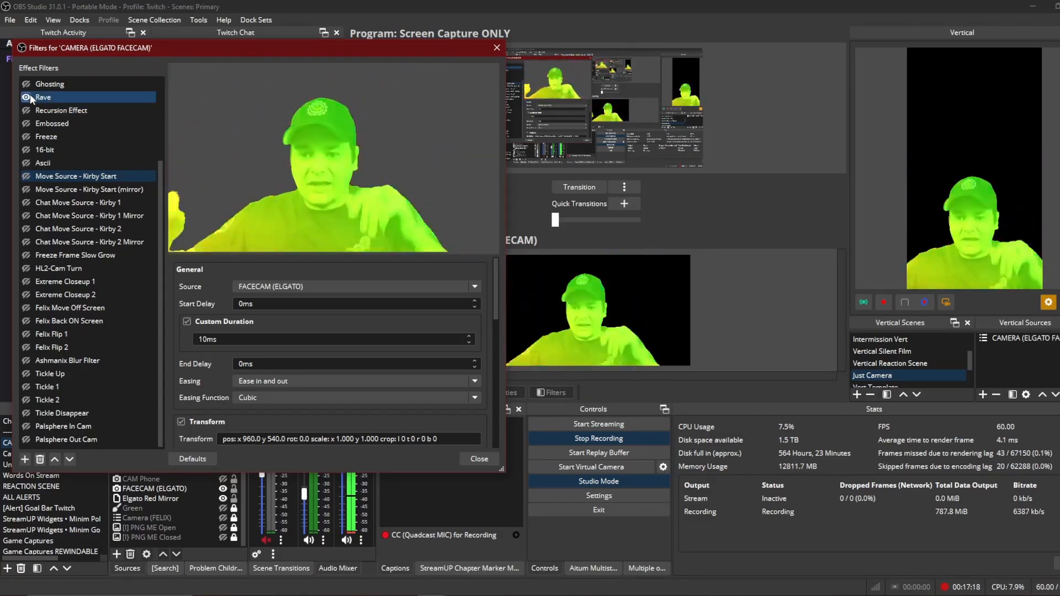
click(26, 111)
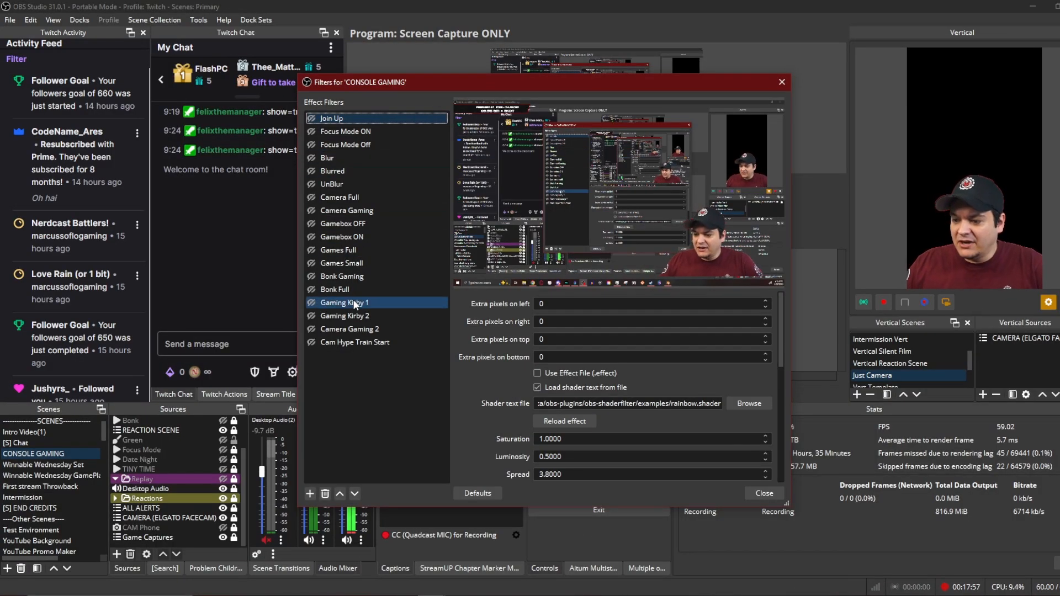
Inspect Gaming Kirby 1 and Gaming Kirby 2 in the CONSOLE GAMING filters, and trigger Camera Gaming followed by Gaming Kirby 2
click(354, 305)
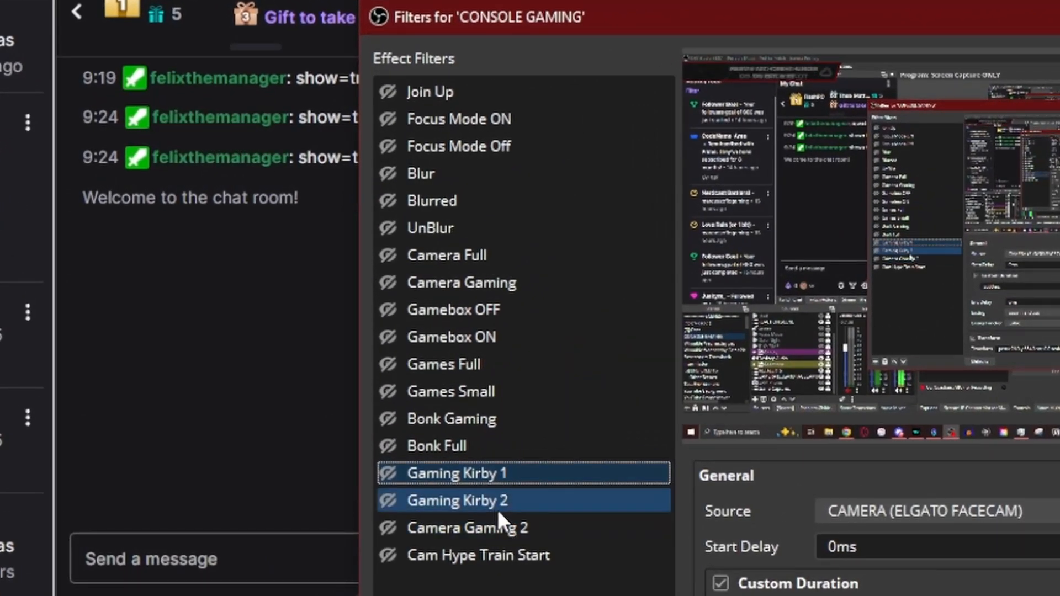
click(499, 501)
click(503, 477)
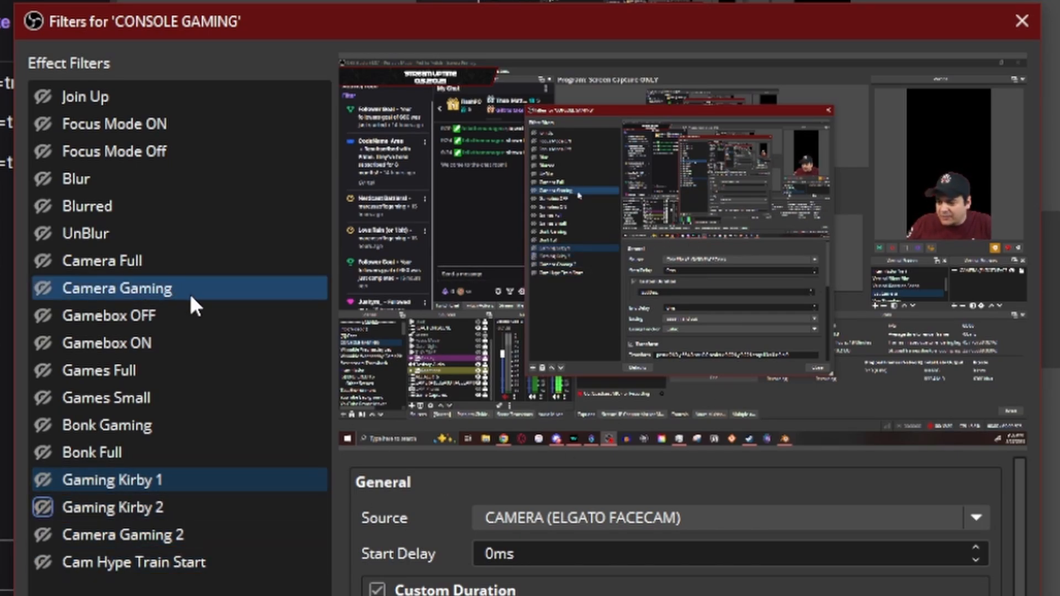
click(42, 289)
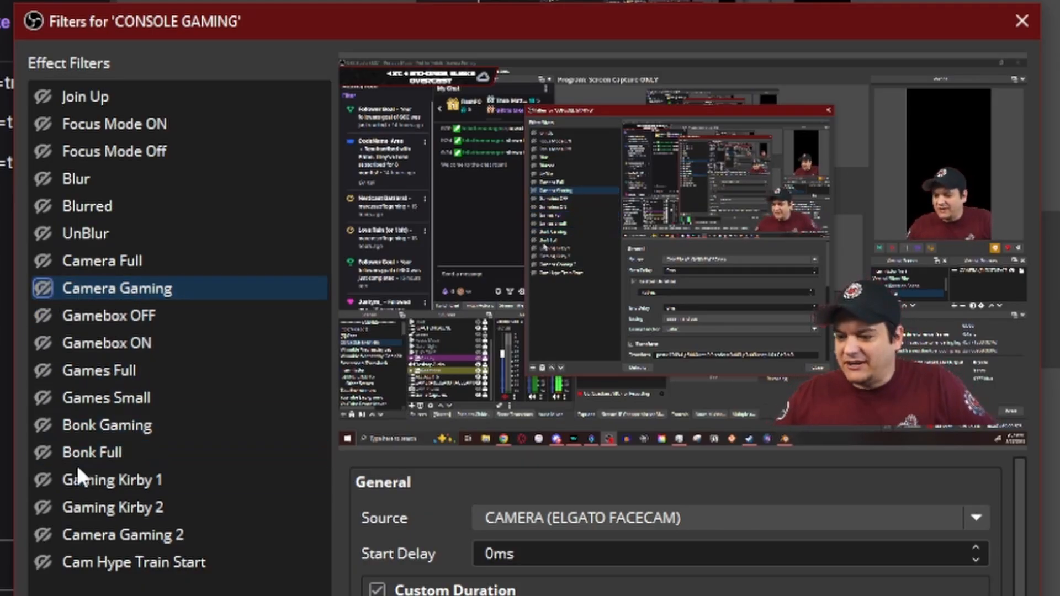
click(44, 507)
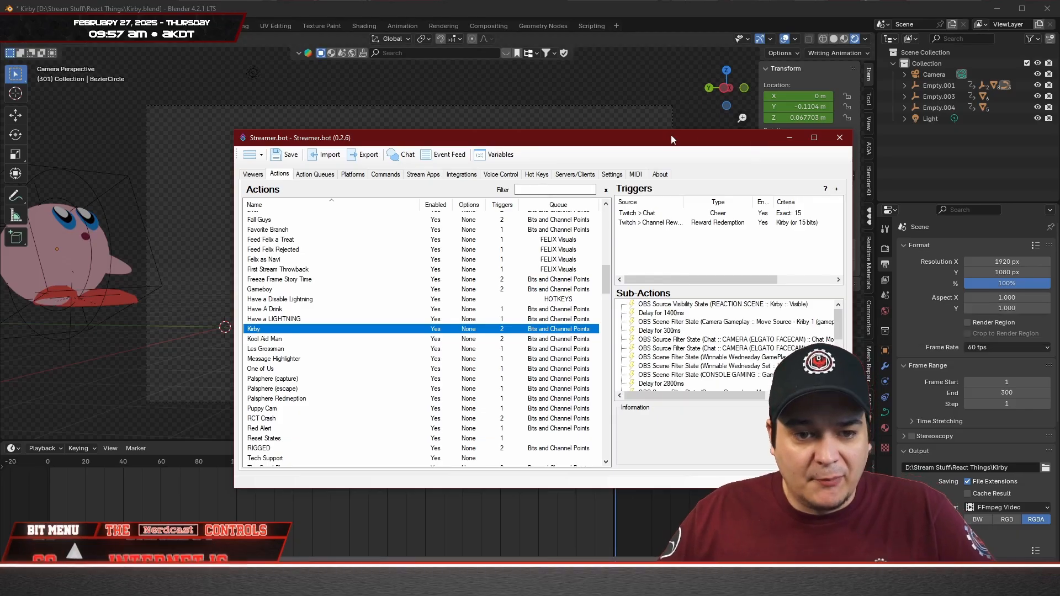
Switch to Streamer.bot and examine the Kirby action's opening sub-actions, from showing the Kirby source to the Kirby 1 move filters
drag(671, 139, 523, 62)
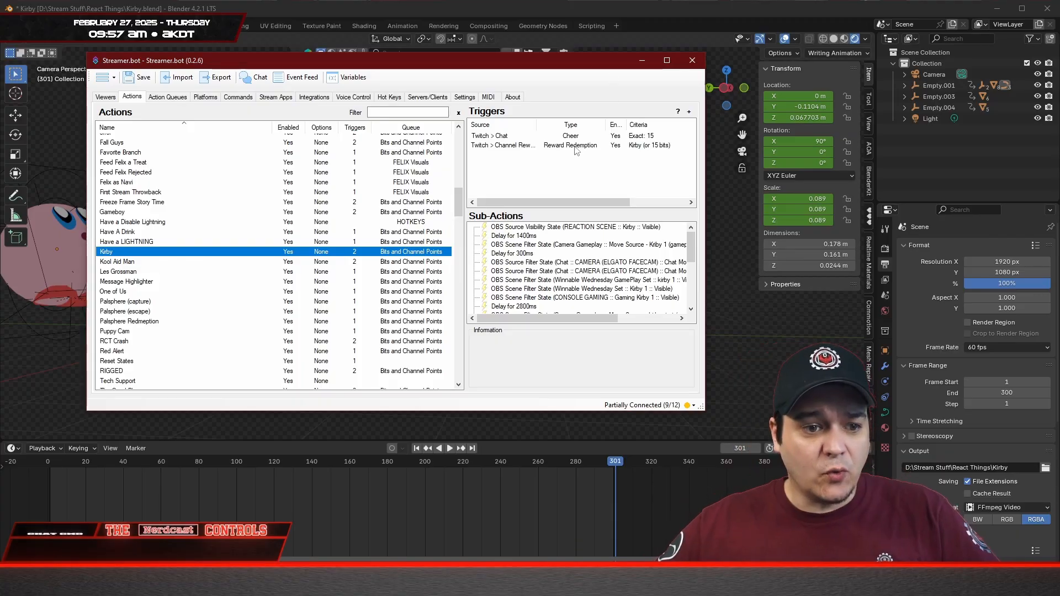
click(503, 227)
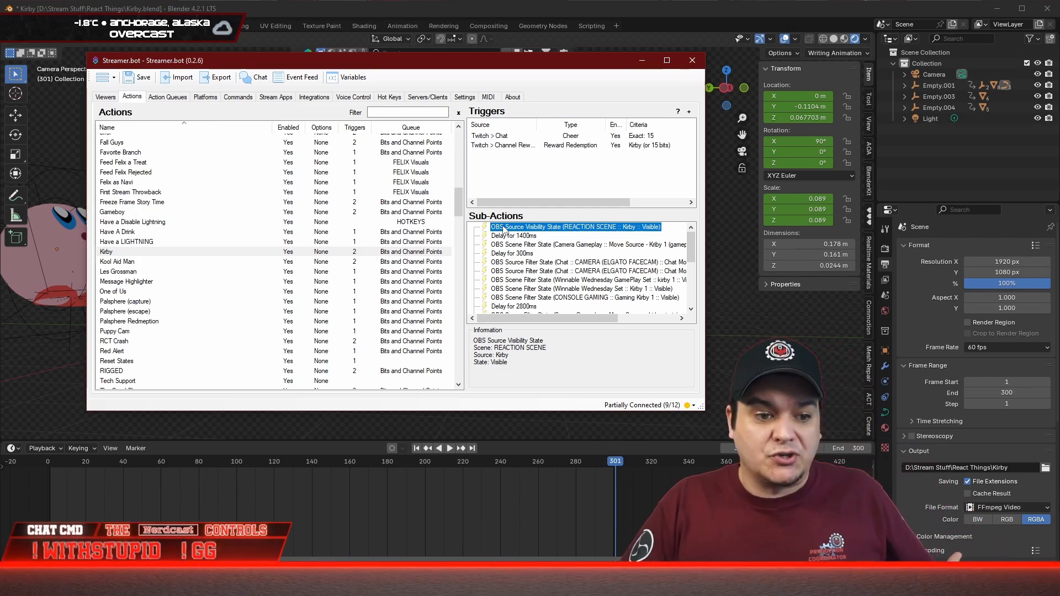
click(505, 237)
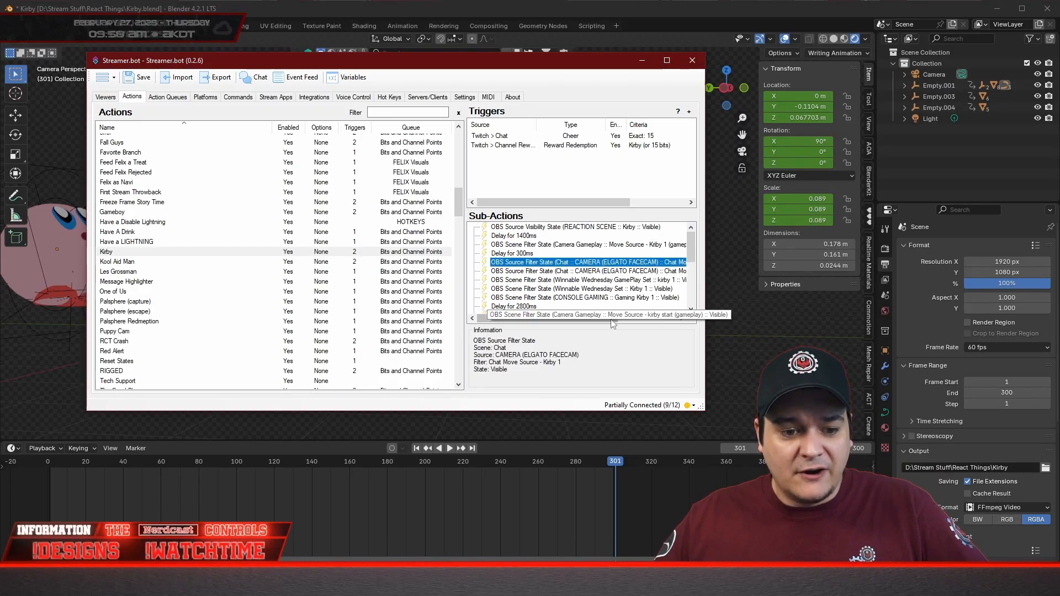
click(624, 263)
click(672, 272)
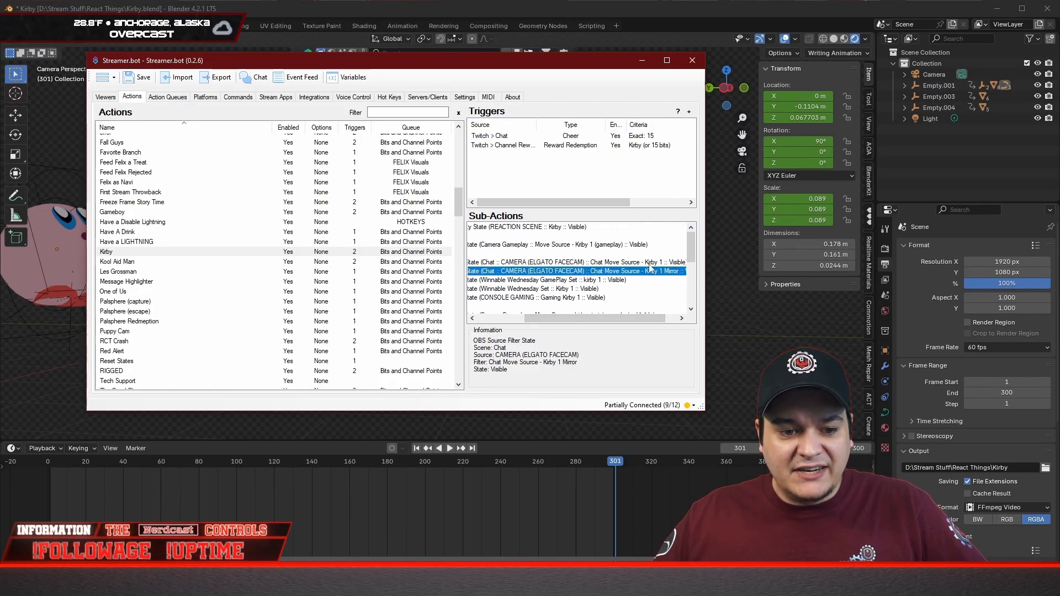
drag(591, 319, 561, 318)
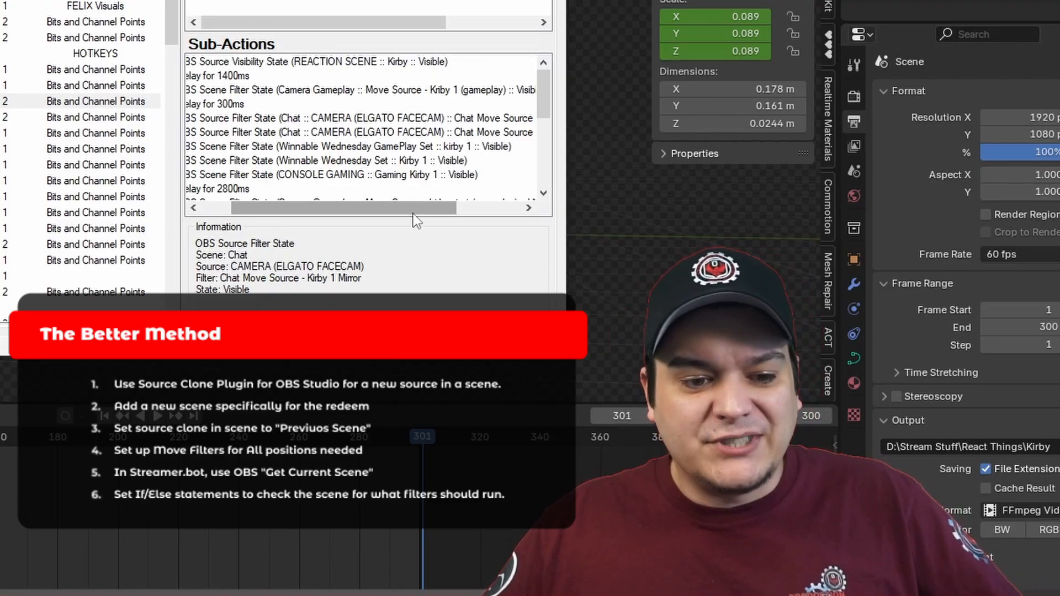
drag(413, 214, 376, 210)
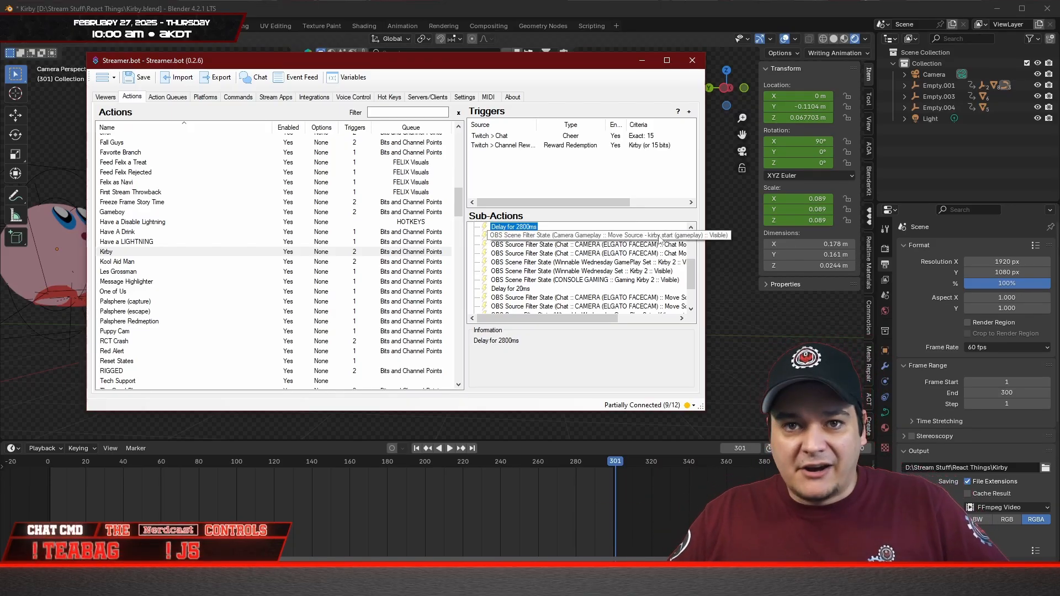
Examine the Kirby 2 filter sub-actions that follow the 2800 ms delay, including those for the Chat, Winnable Wednesday and CONSOLE GAMING scenes
drag(612, 320, 661, 330)
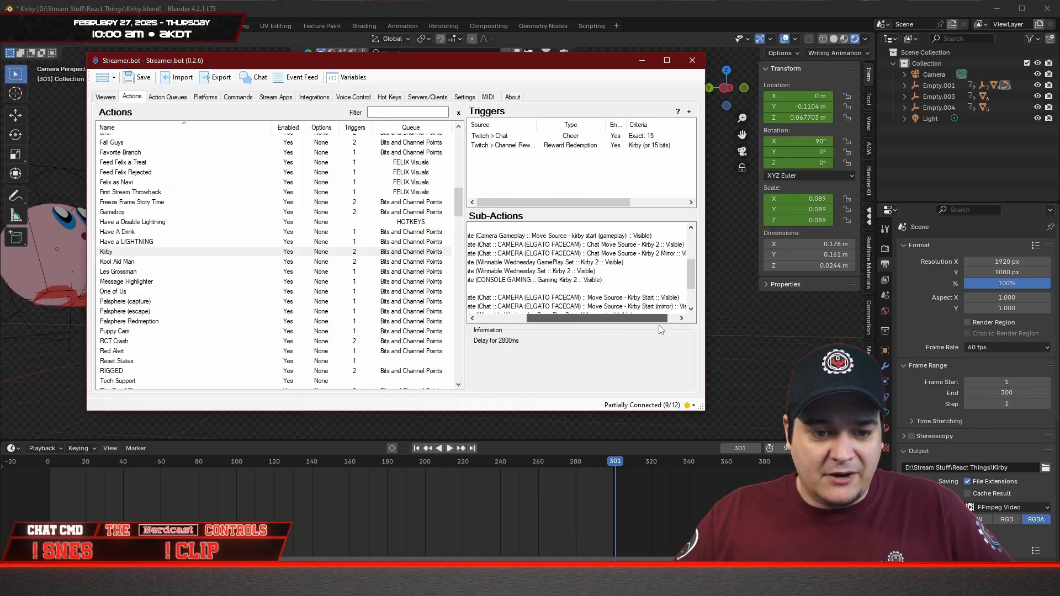
click(587, 236)
click(588, 244)
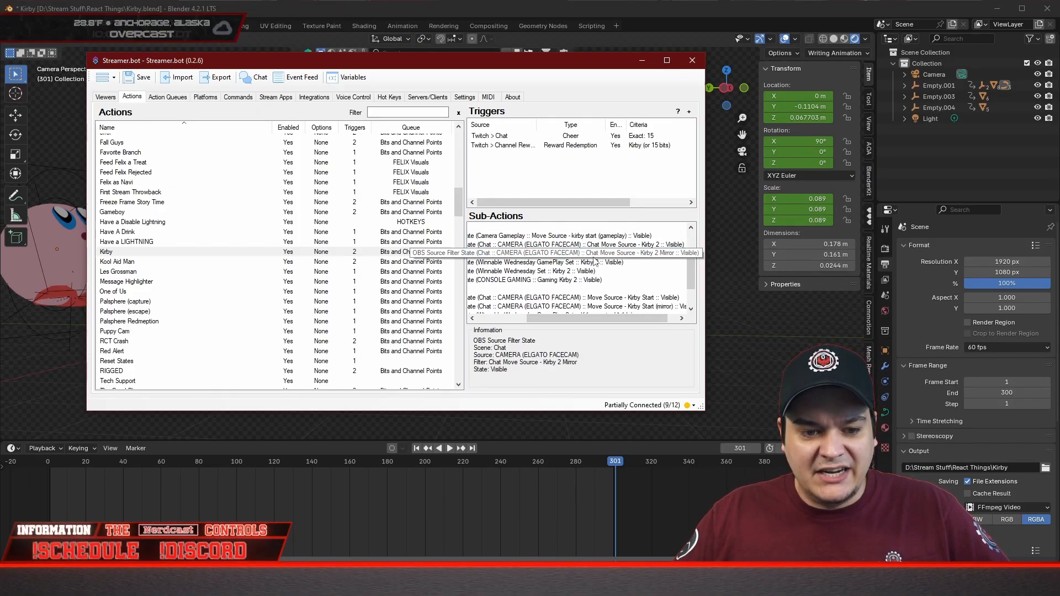
click(591, 263)
click(585, 271)
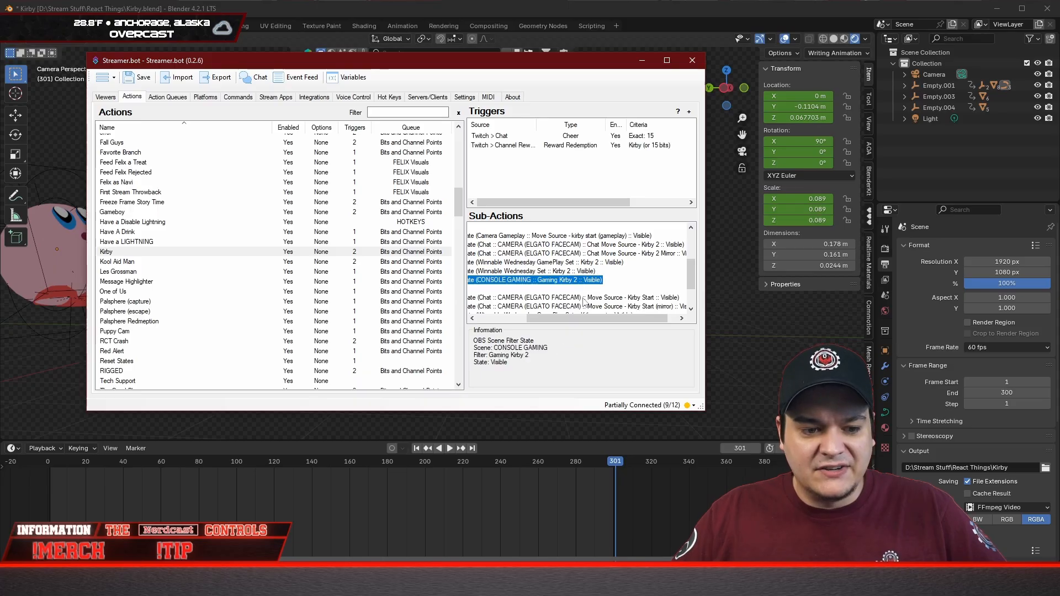
Examine the Kirby action's closing sub-actions, from the camera reset filters to the 1000 ms delay before the source is hidden
drag(583, 319, 540, 319)
scroll(602, 265, down, 2)
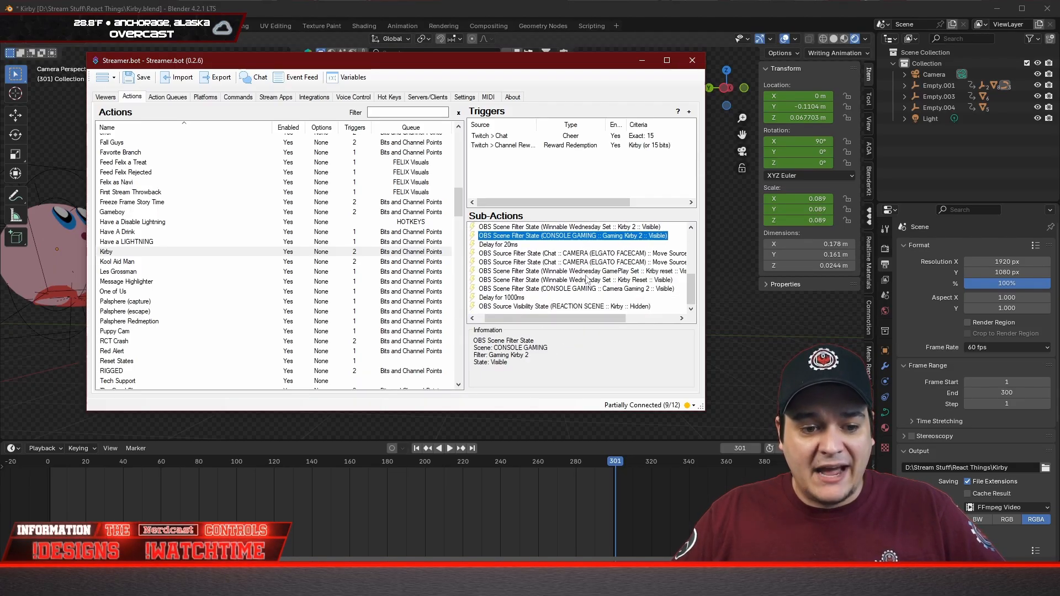
click(606, 255)
click(611, 263)
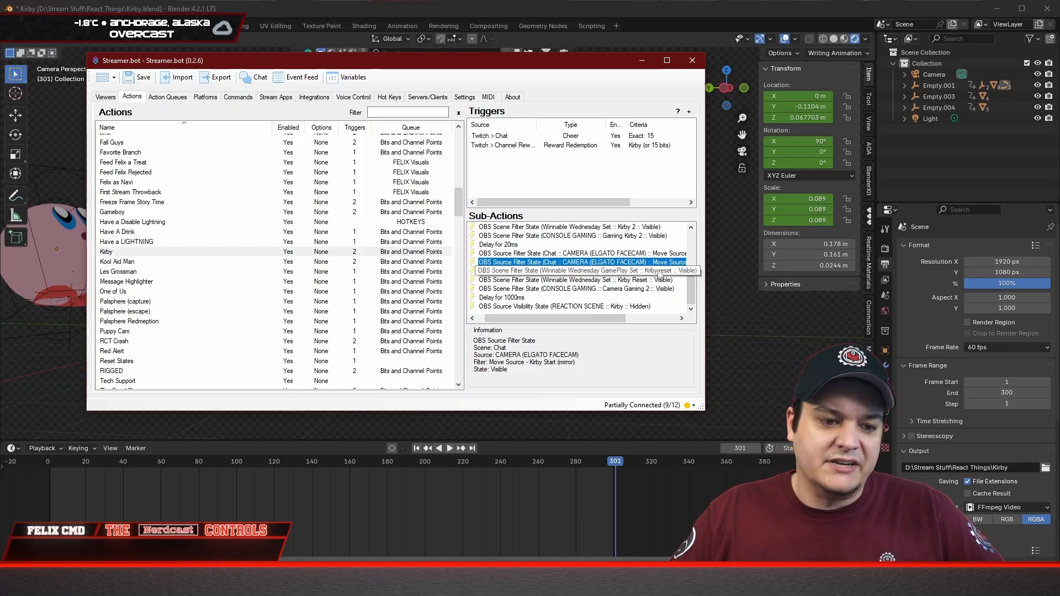
click(538, 298)
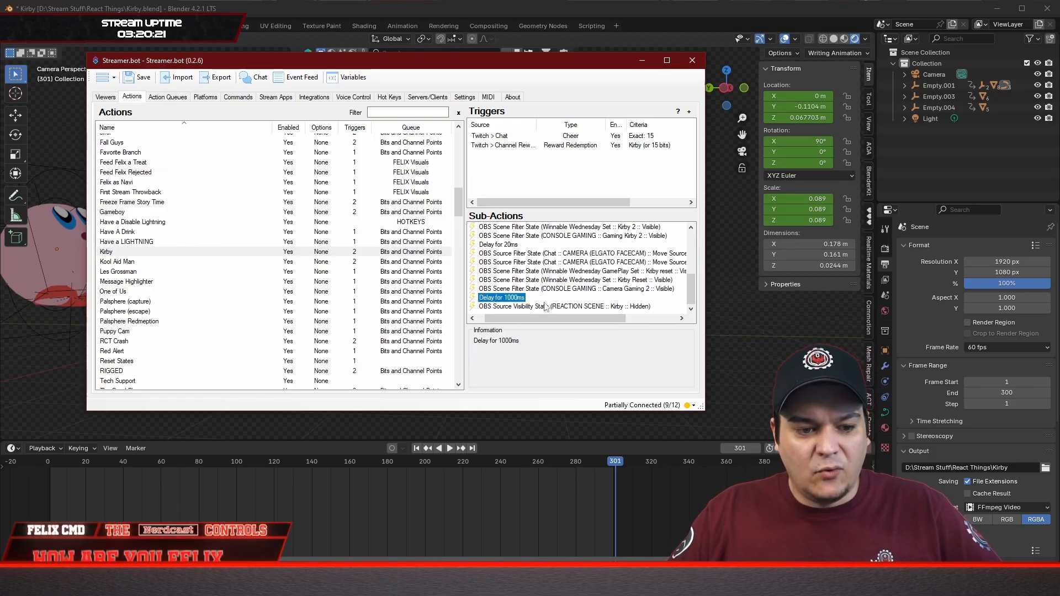